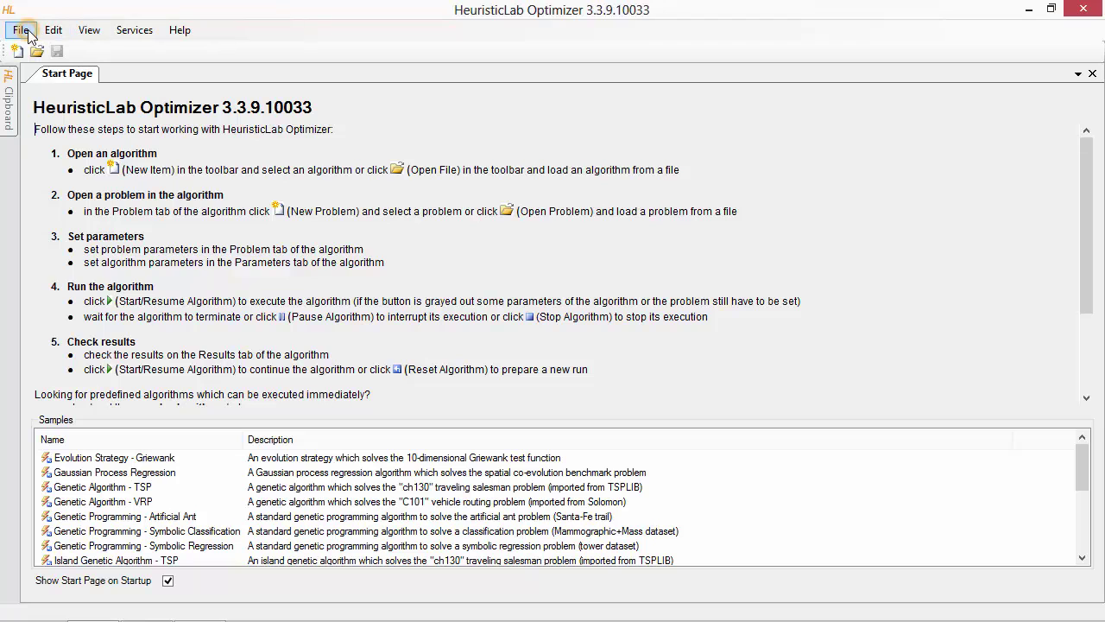
# Create a new User-Defined Problem through File > New
pyautogui.click(26, 35)
pyautogui.click(39, 49)
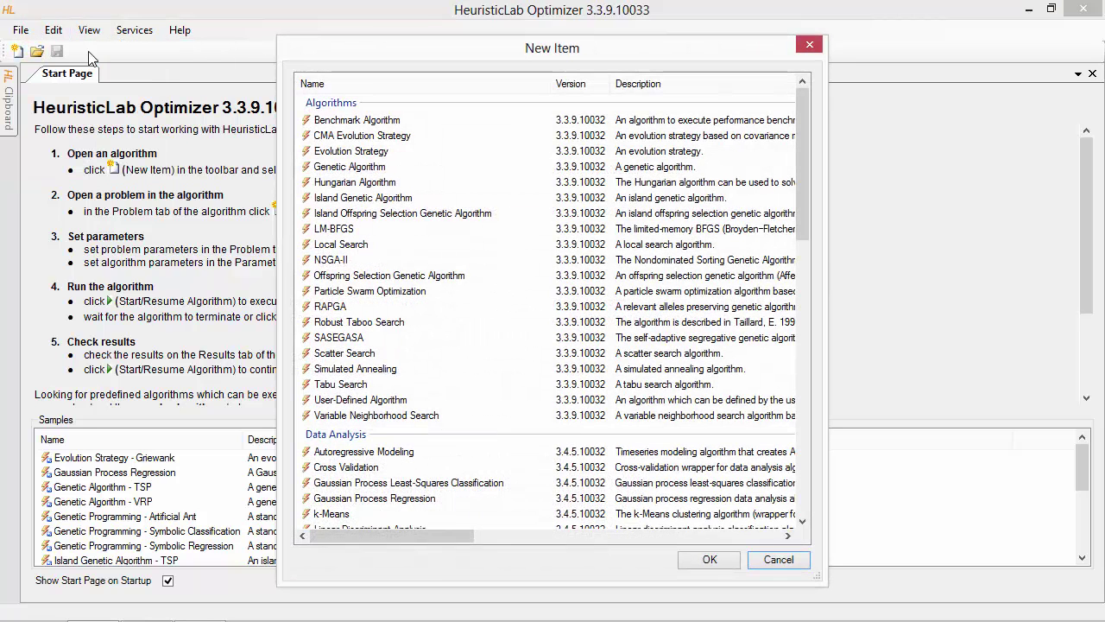
pyautogui.moveTo(803, 168); pyautogui.dragTo(830, 422)
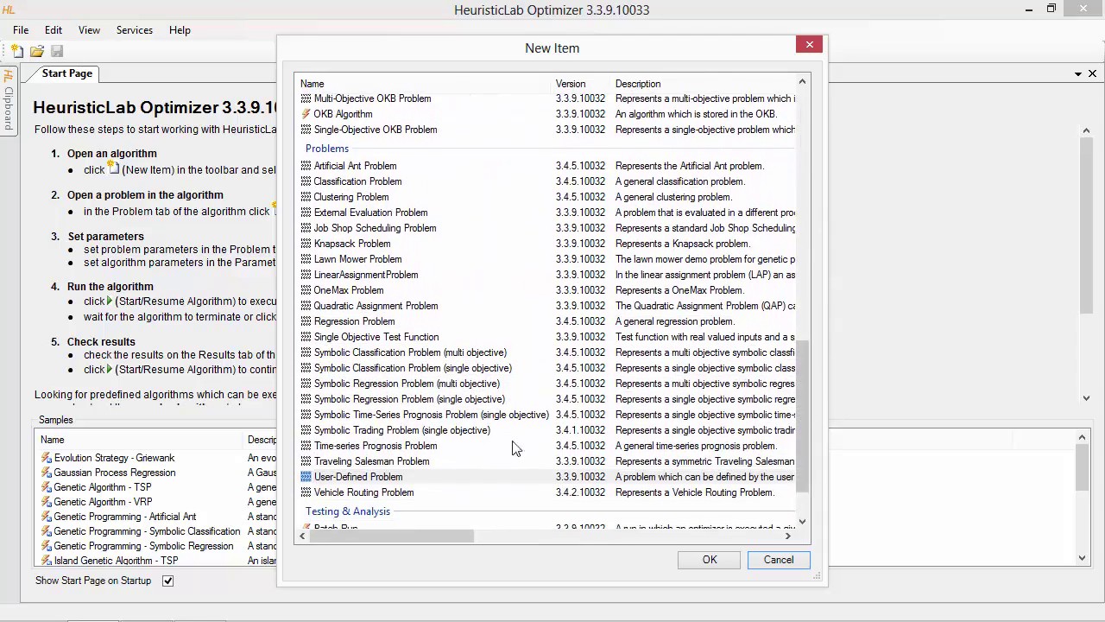
pyautogui.click(343, 476)
pyautogui.click(708, 559)
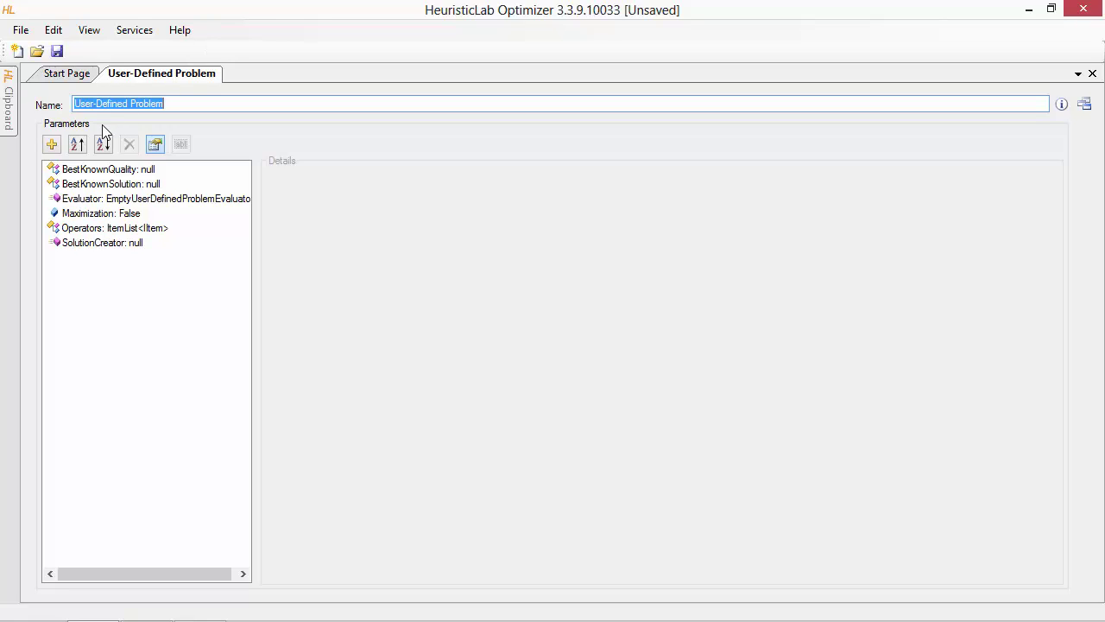
# Start adding a ValueParameter<T> to the problem's parameters
pyautogui.click(52, 145)
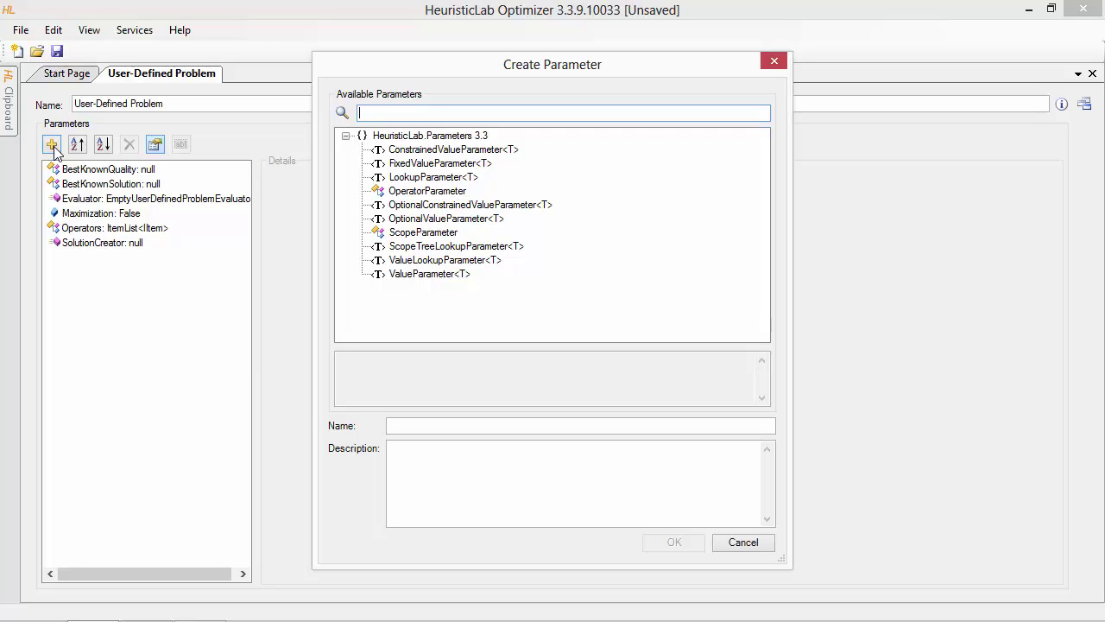
pyautogui.click(403, 274)
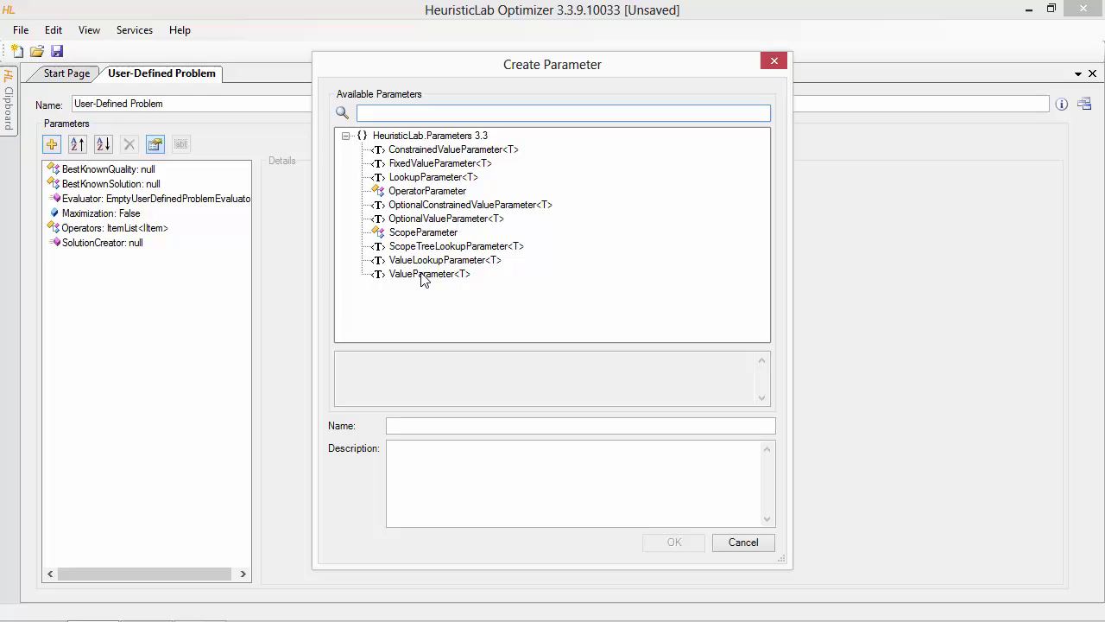
pyautogui.scroll(-1, 483, 289)
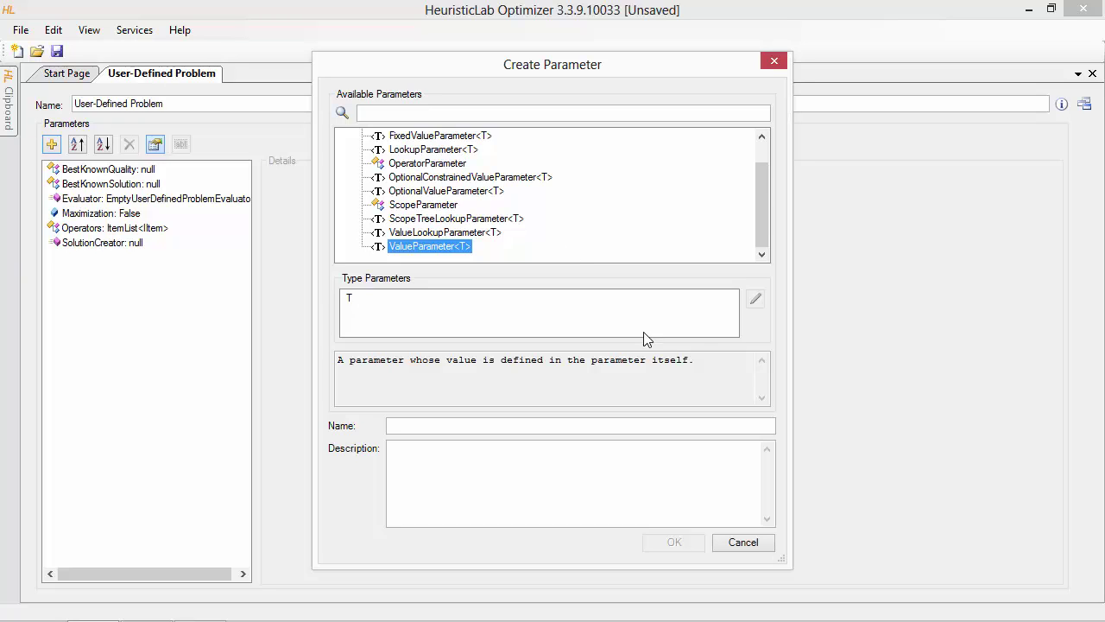
pyautogui.moveTo(710, 361); pyautogui.dragTo(293, 370)
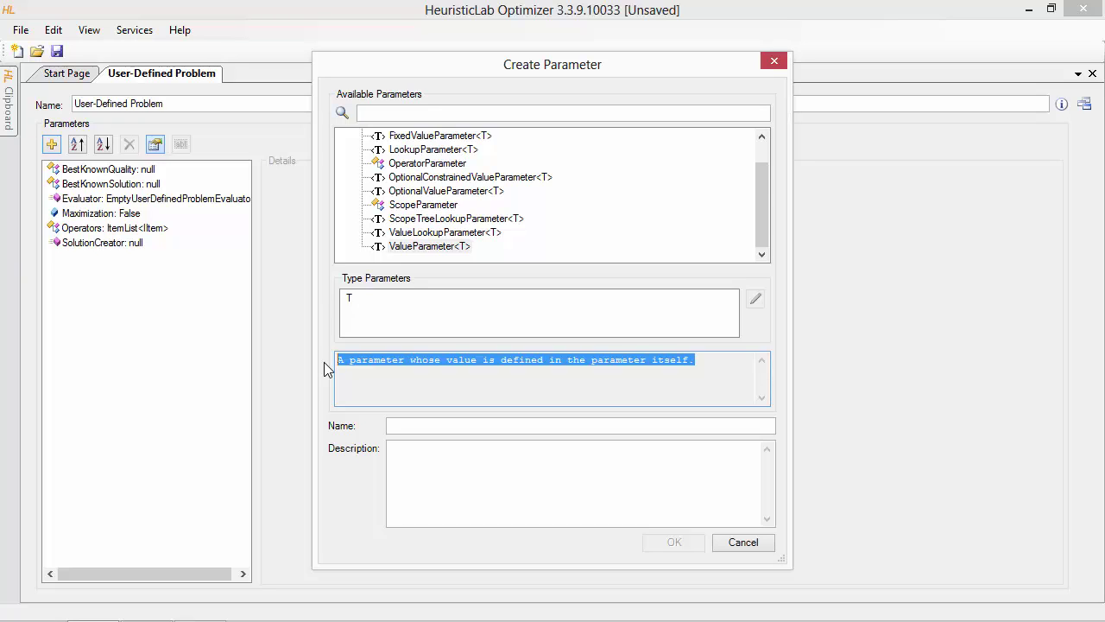
# Set the parameter's type T to IntValue
pyautogui.click(350, 299)
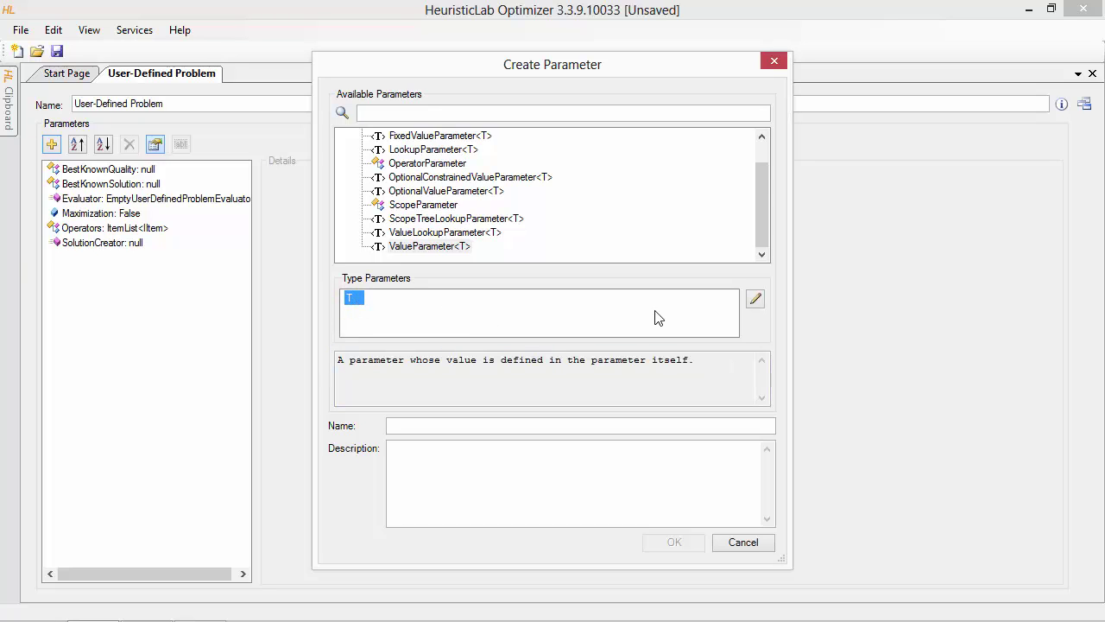
pyautogui.click(760, 300)
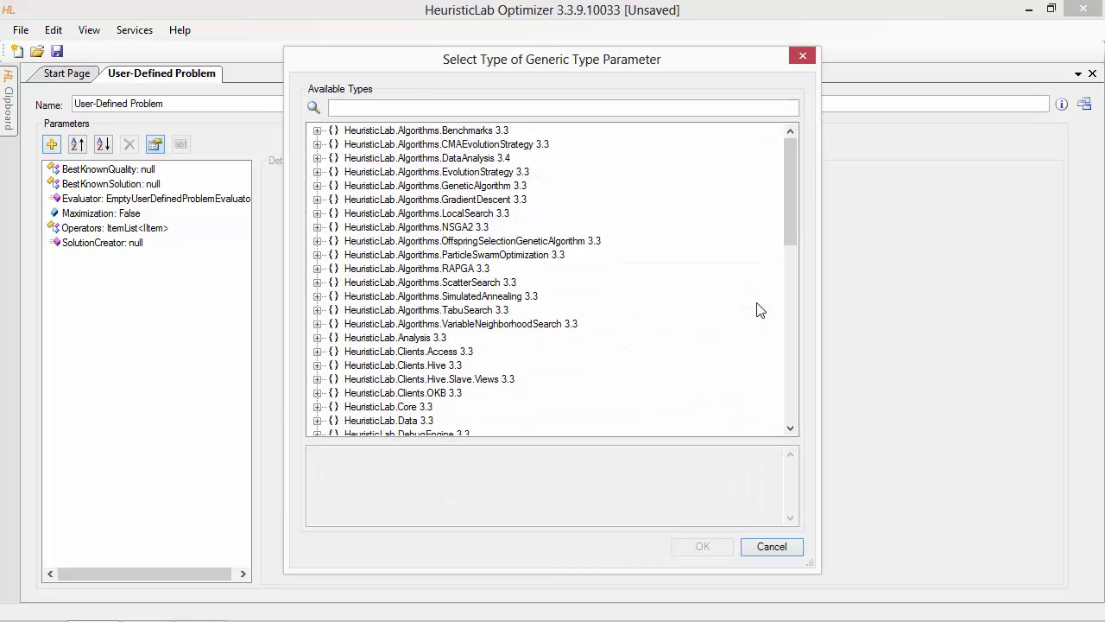
pyautogui.click(704, 105)
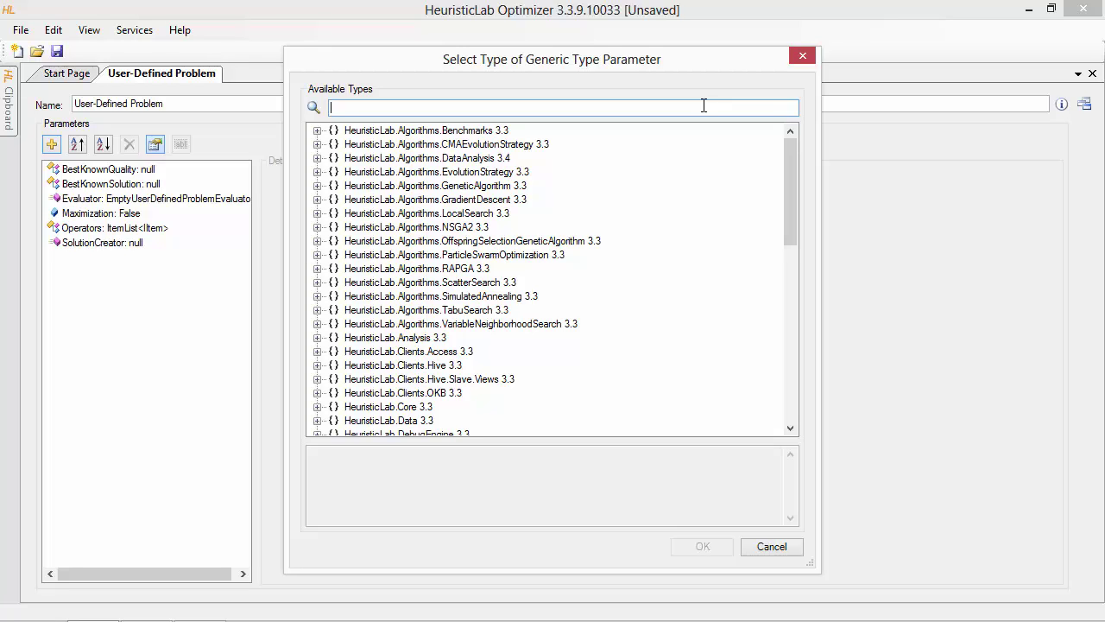
pyautogui.write('intvalu')
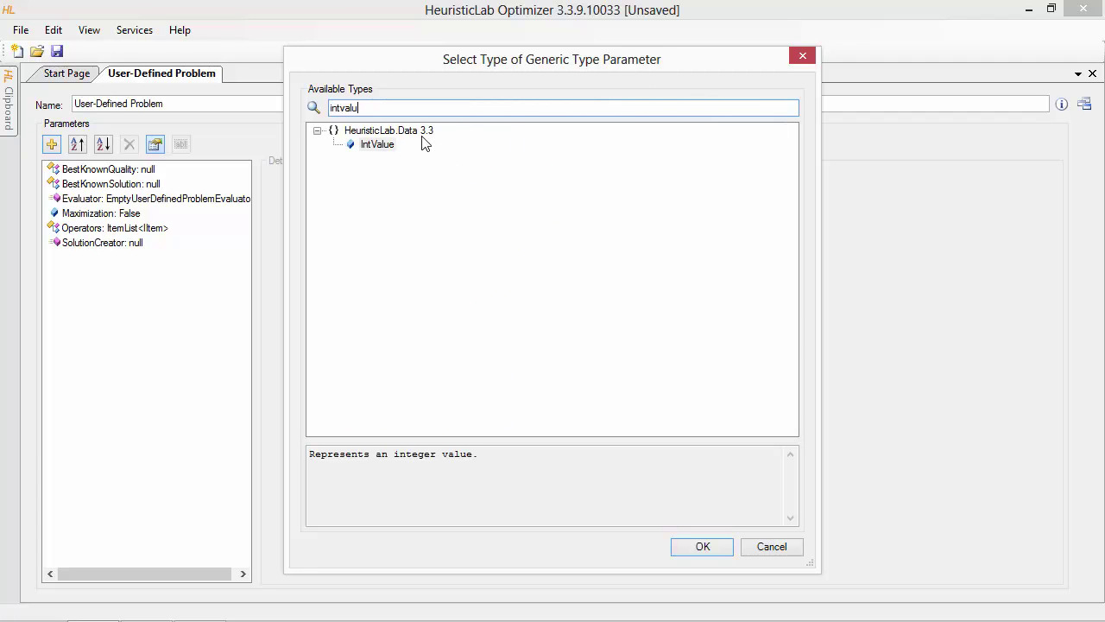
pyautogui.click(381, 143)
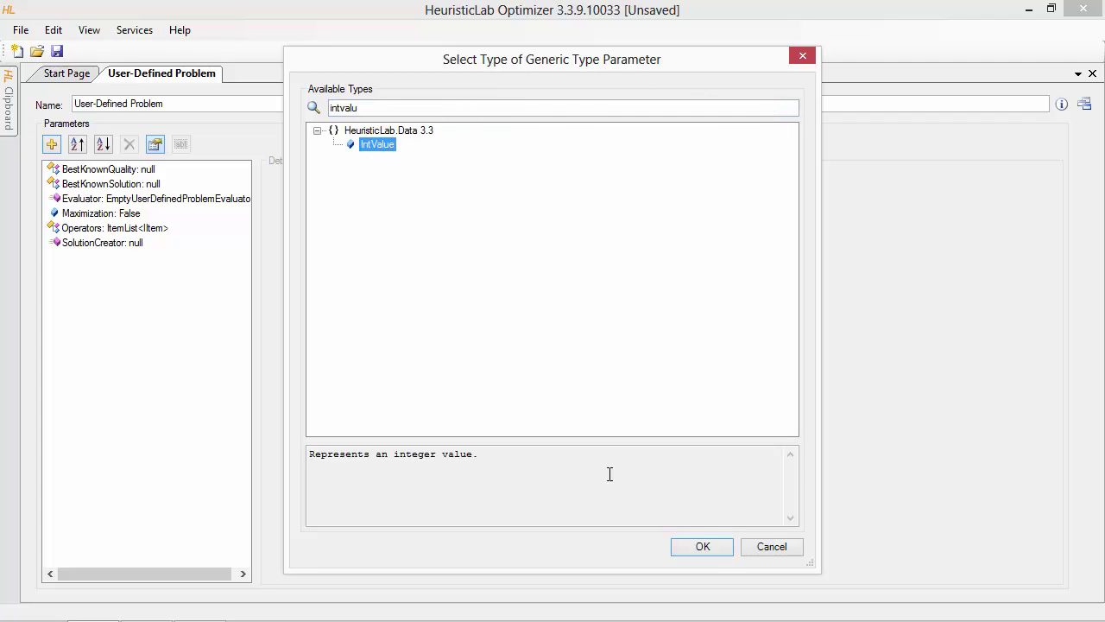
pyautogui.click(711, 548)
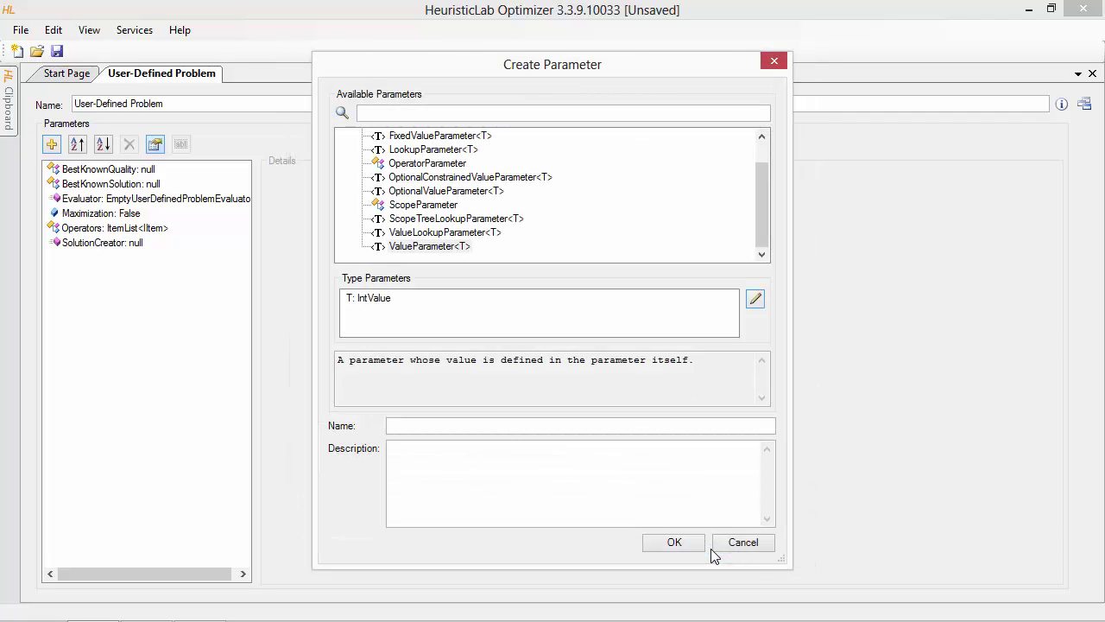
# Name the parameter N, describe it as 'Number of queens (problem size)', and create it
pyautogui.click(695, 426)
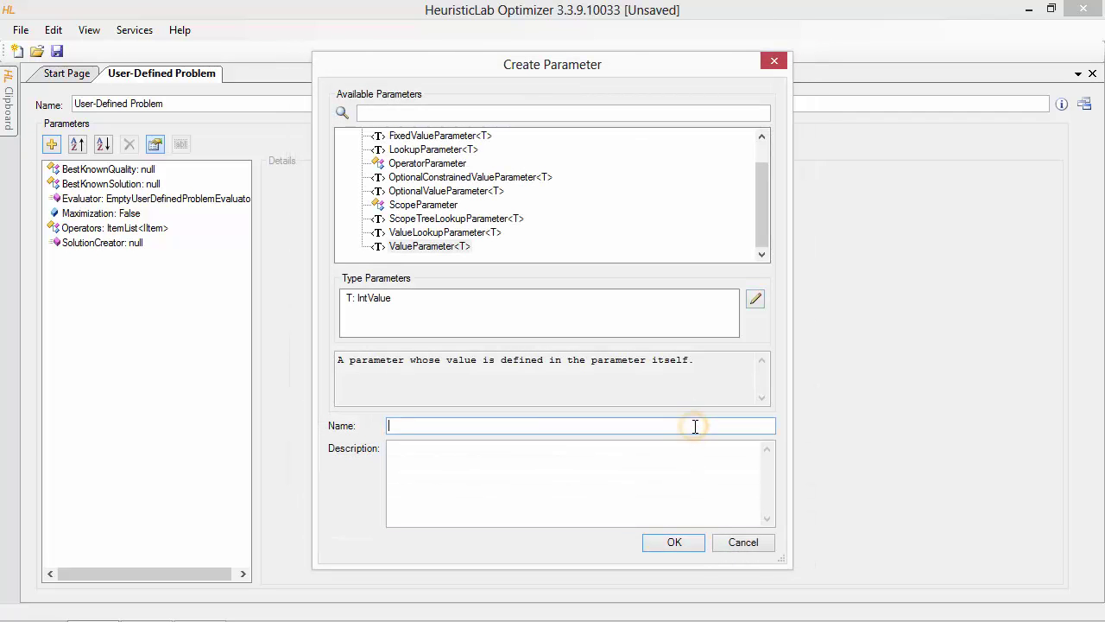
pyautogui.write('N')
pyautogui.click(680, 475)
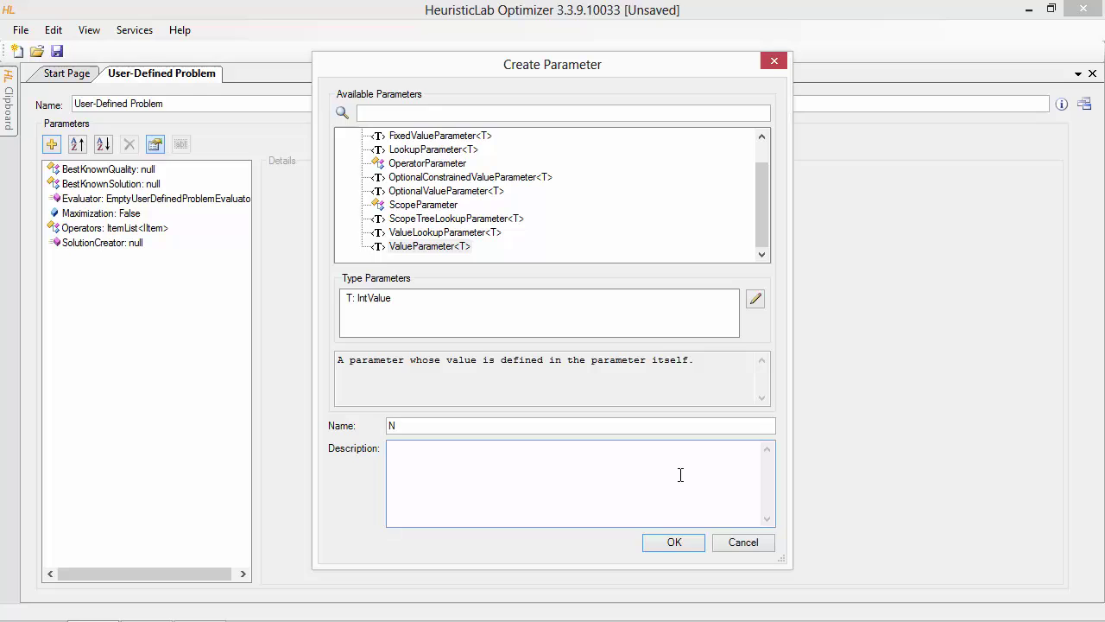
pyautogui.write('Numb')
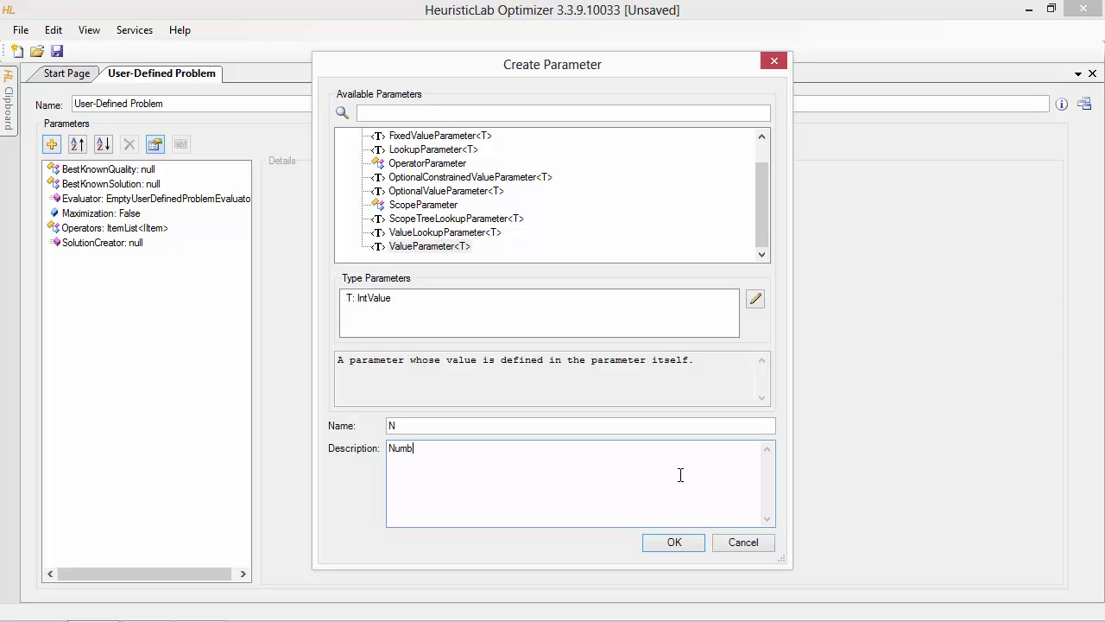
pyautogui.write('er of queens (problem size)')
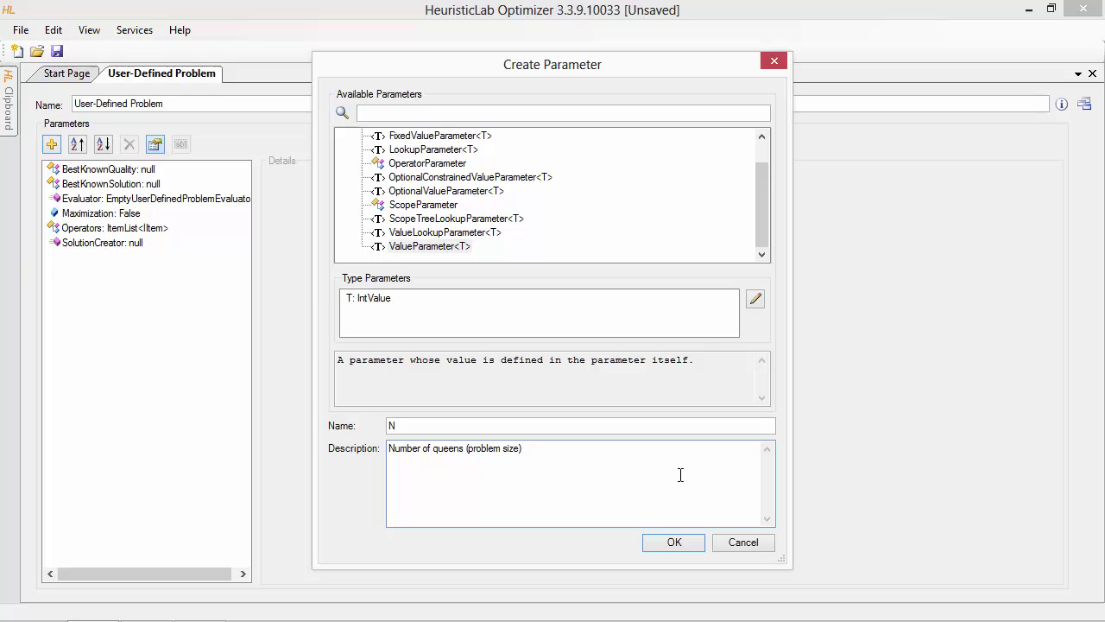
pyautogui.click(674, 542)
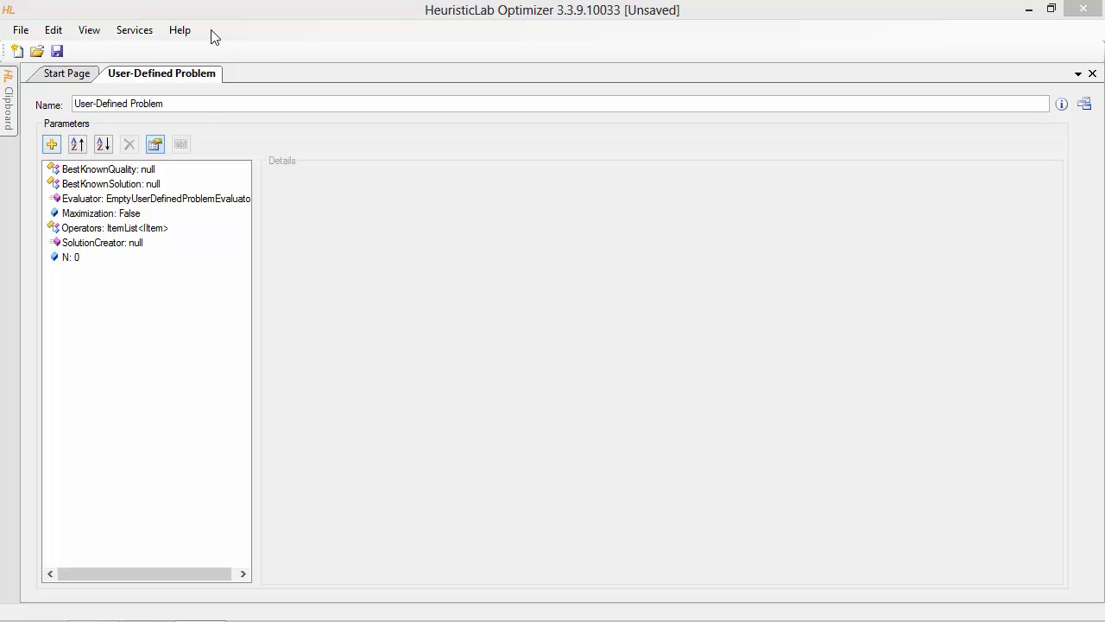
# Set the SolutionCreator to RandomPermutationCreator from PermutationEncoding
pyautogui.click(115, 244)
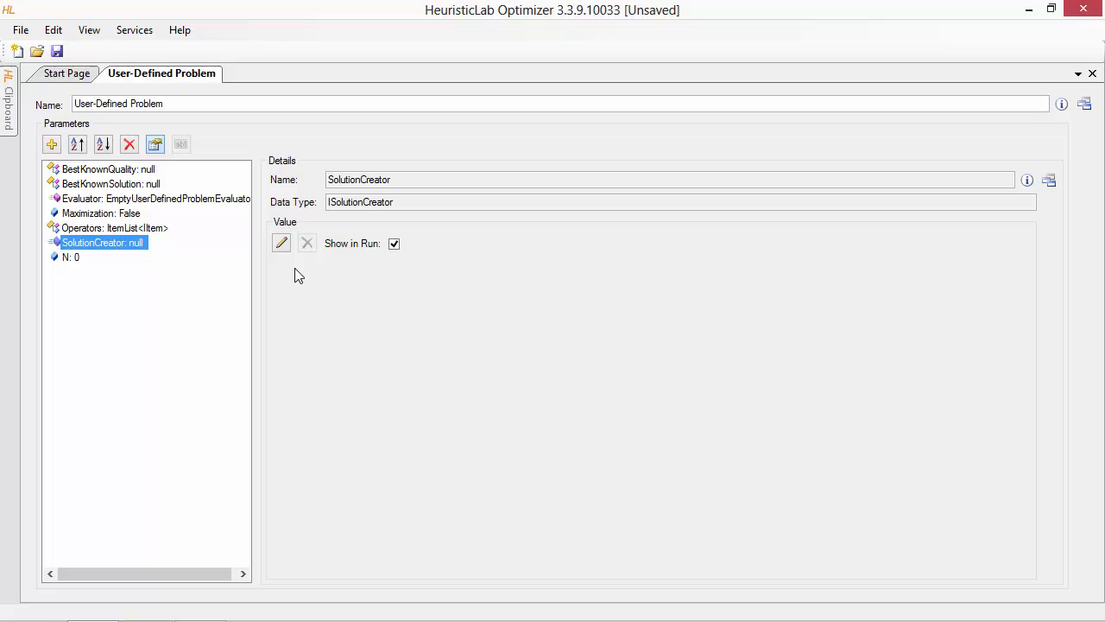
pyautogui.click(283, 244)
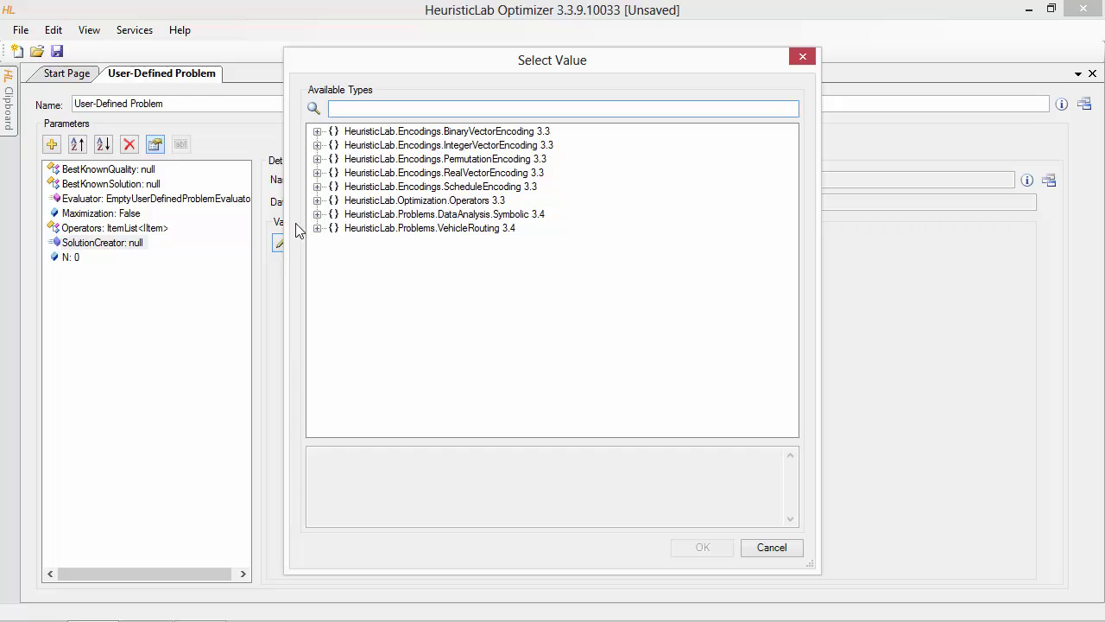
pyautogui.click(316, 133)
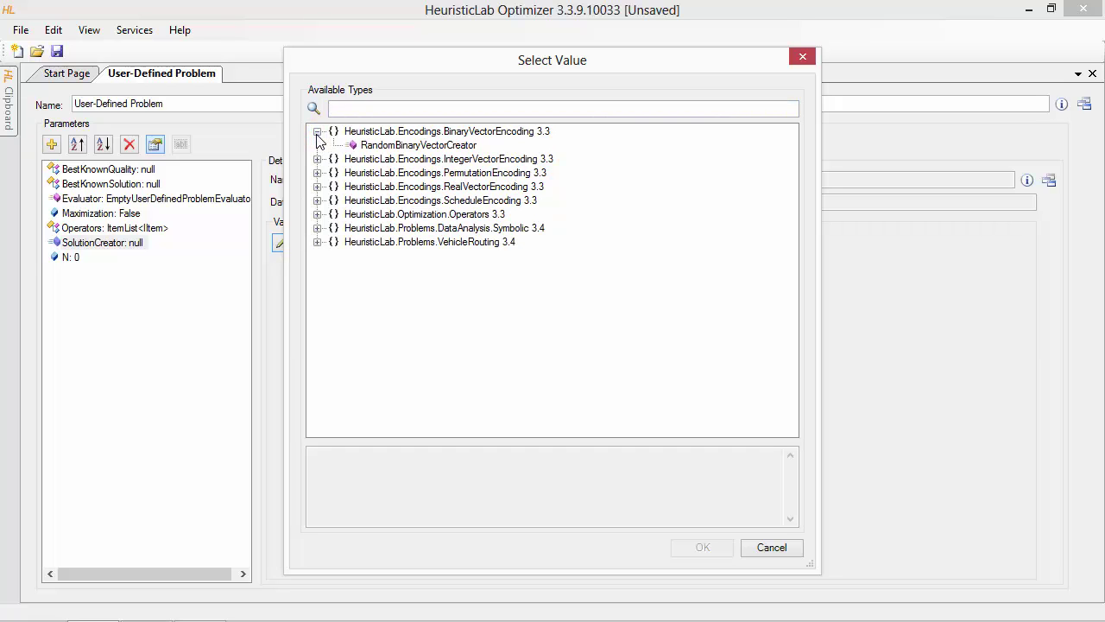
pyautogui.click(316, 187)
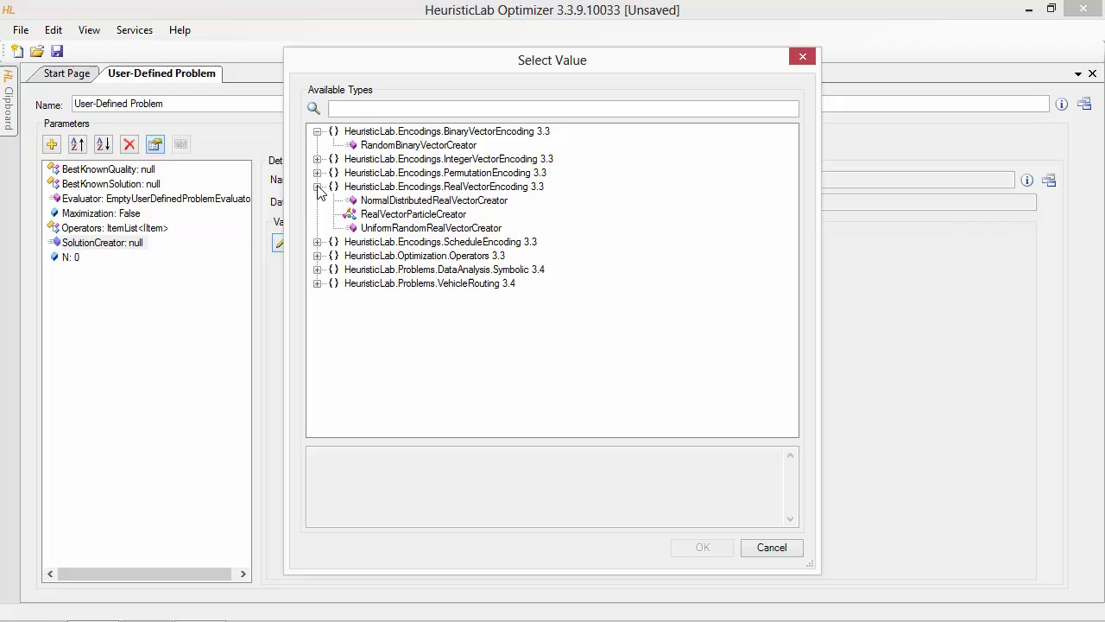
pyautogui.click(317, 173)
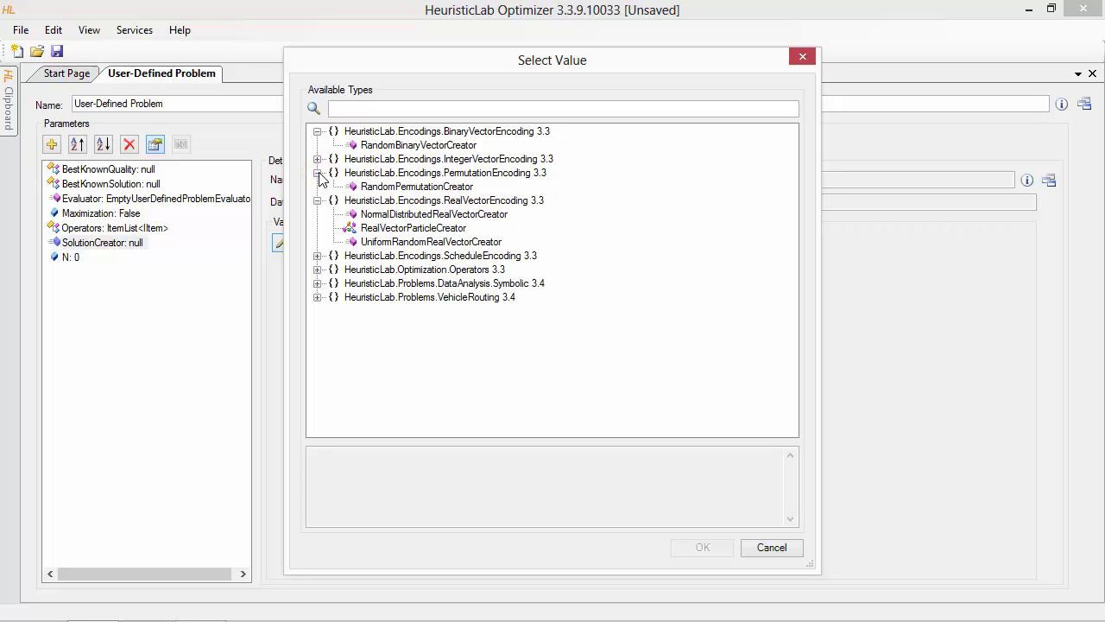
pyautogui.click(373, 188)
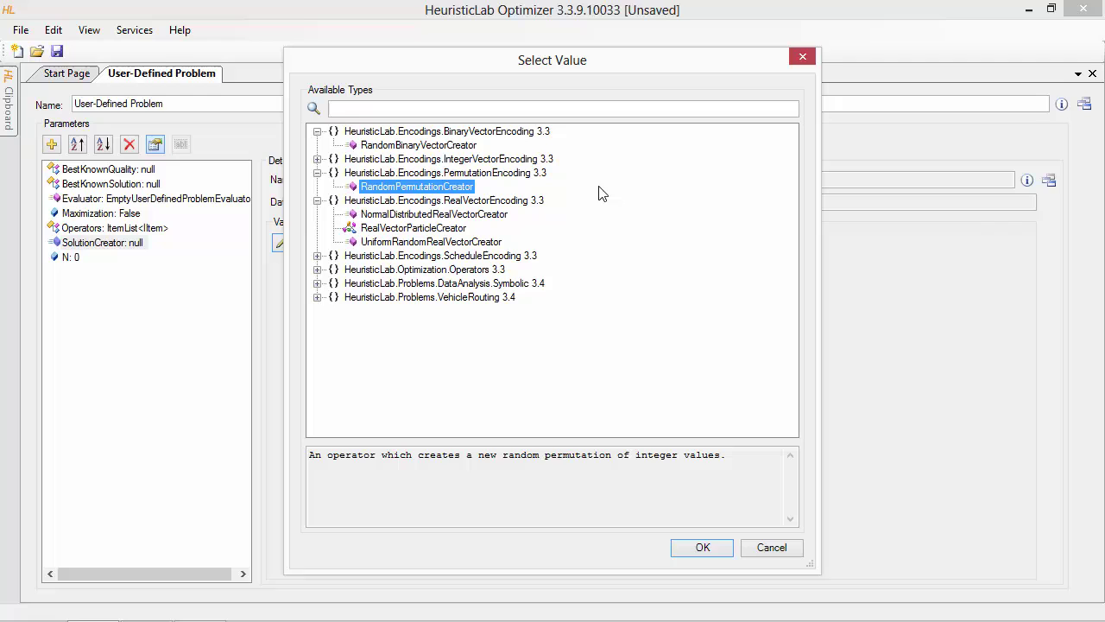
pyautogui.click(700, 547)
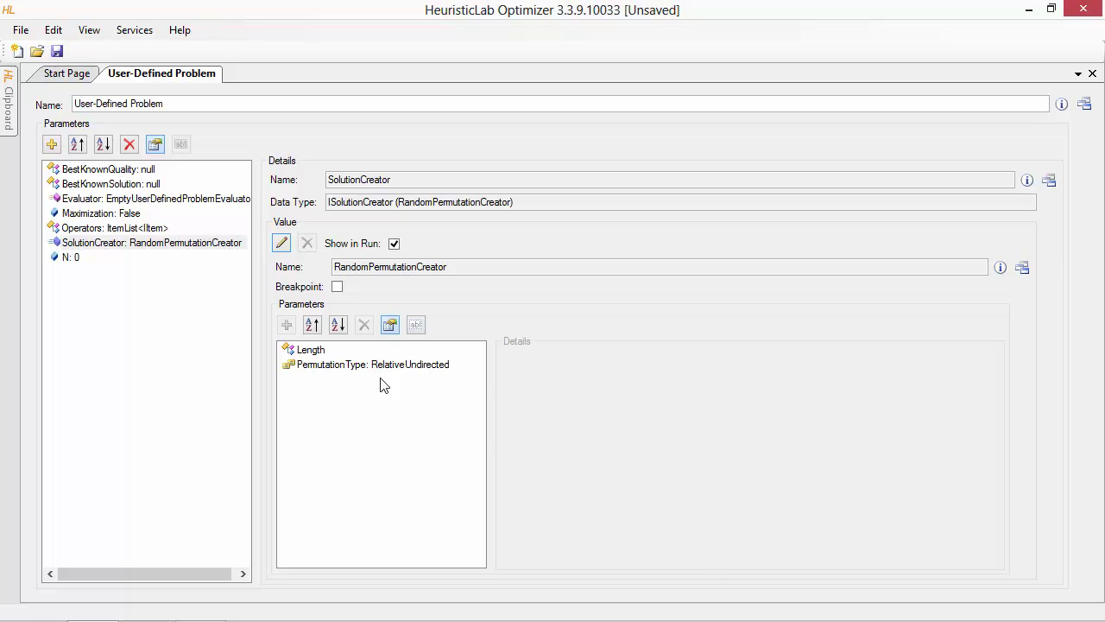
# Set the creator's PermutationType to Absolute
pyautogui.click(315, 353)
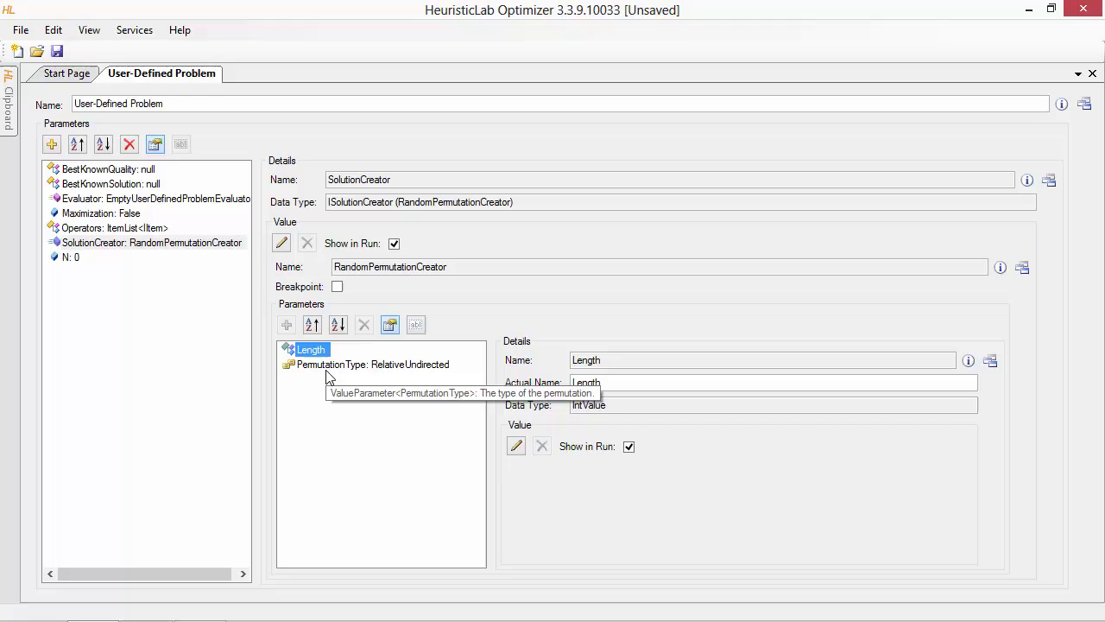
pyautogui.click(327, 368)
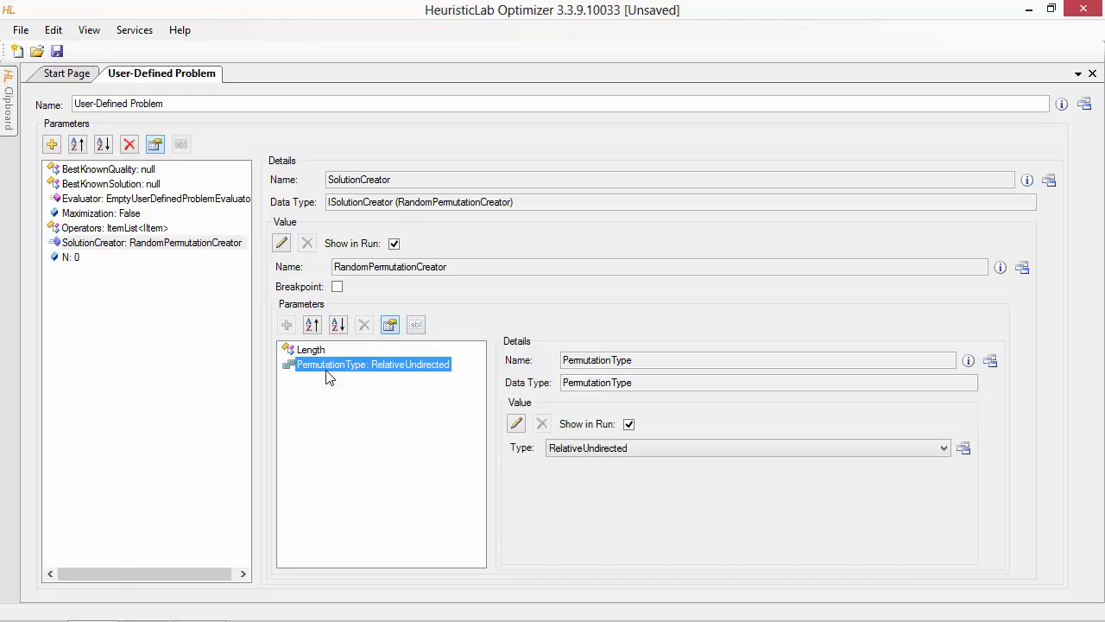
pyautogui.click(621, 449)
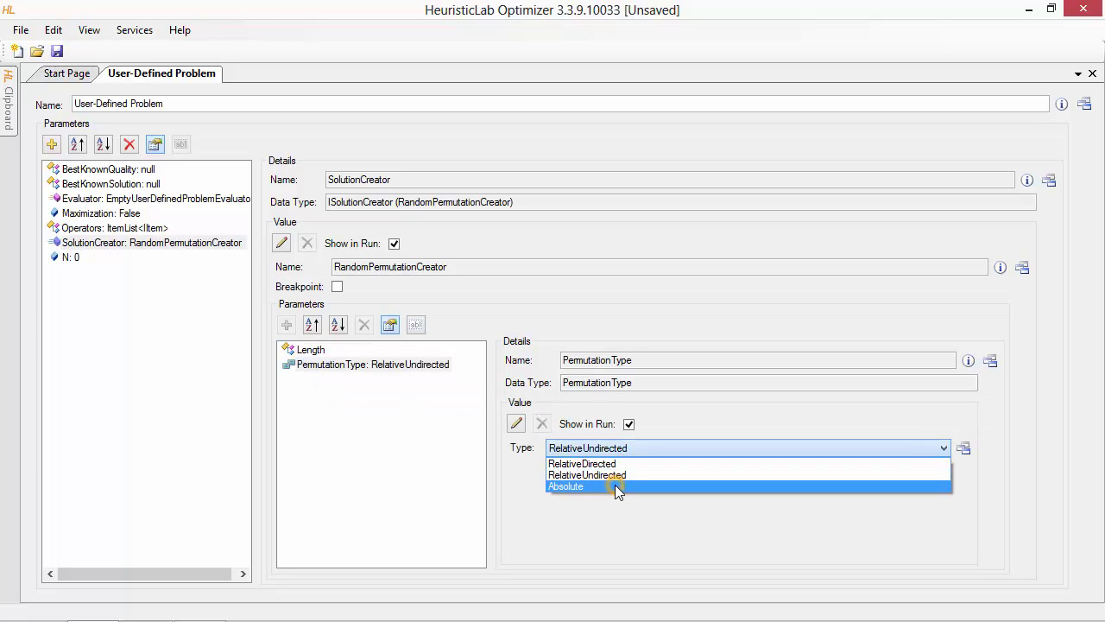
pyautogui.click(615, 485)
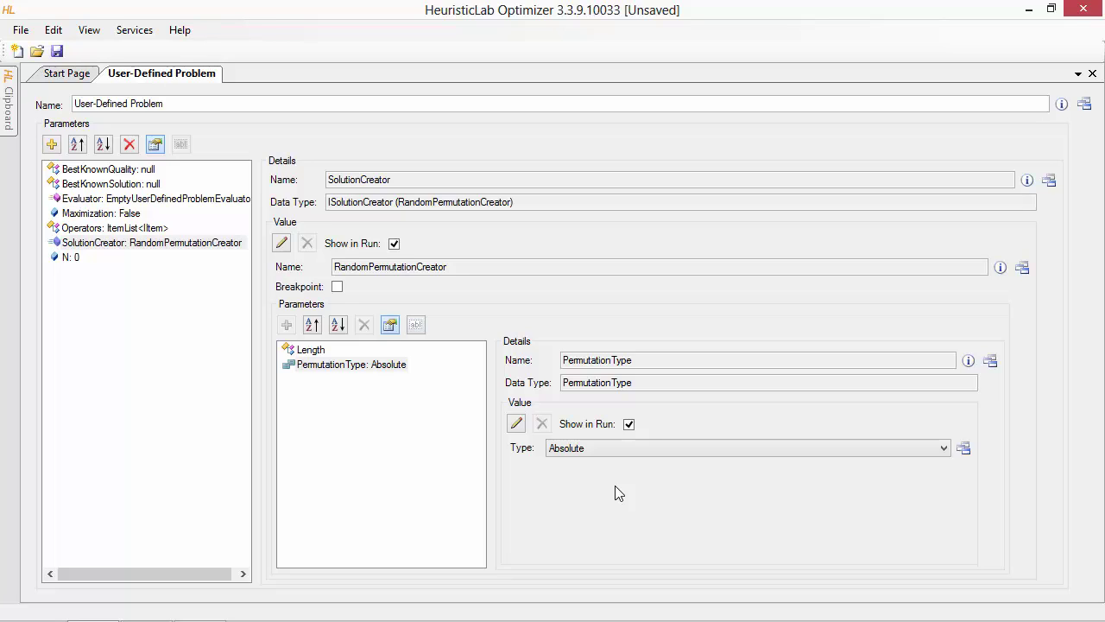
# Change the Length parameter's actual name to N
pyautogui.click(312, 350)
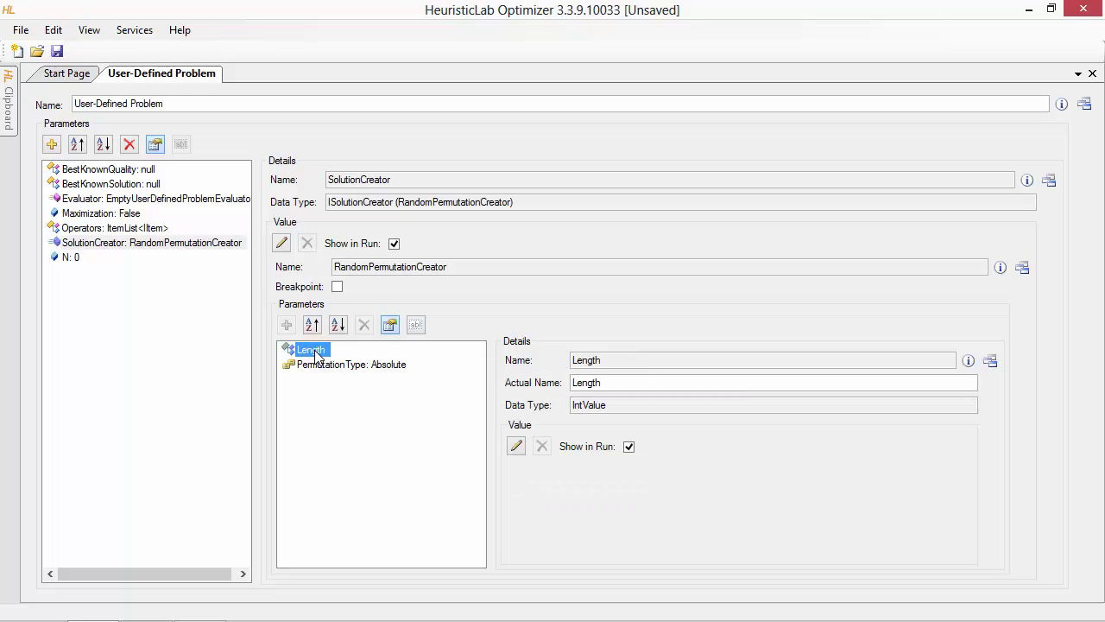
pyautogui.click(636, 383)
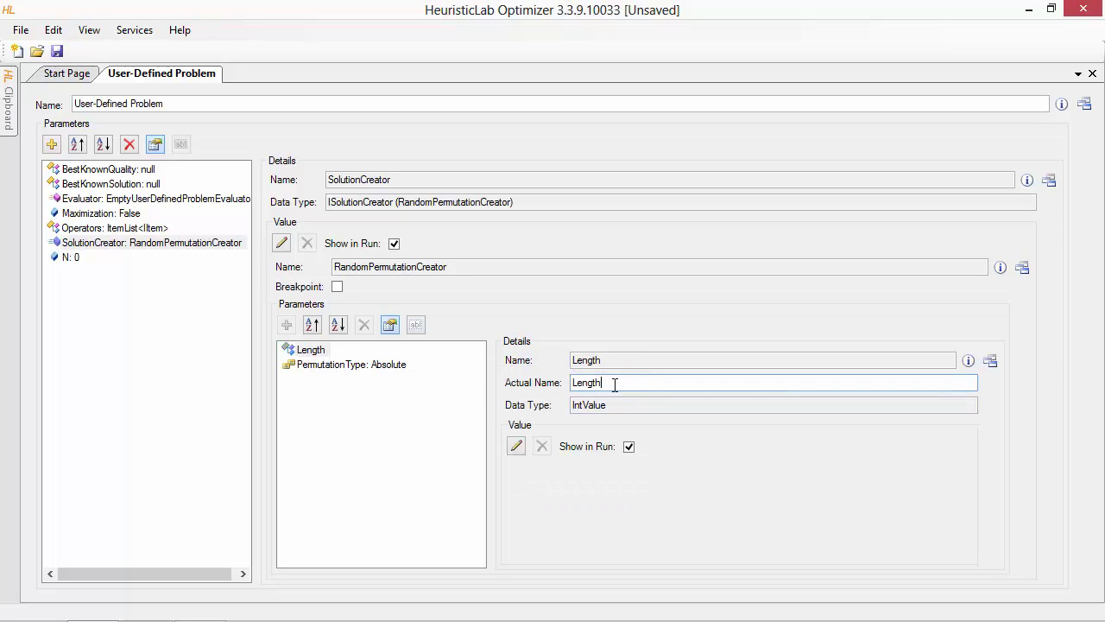
pyautogui.doubleClick(614, 384)
pyautogui.write('N')
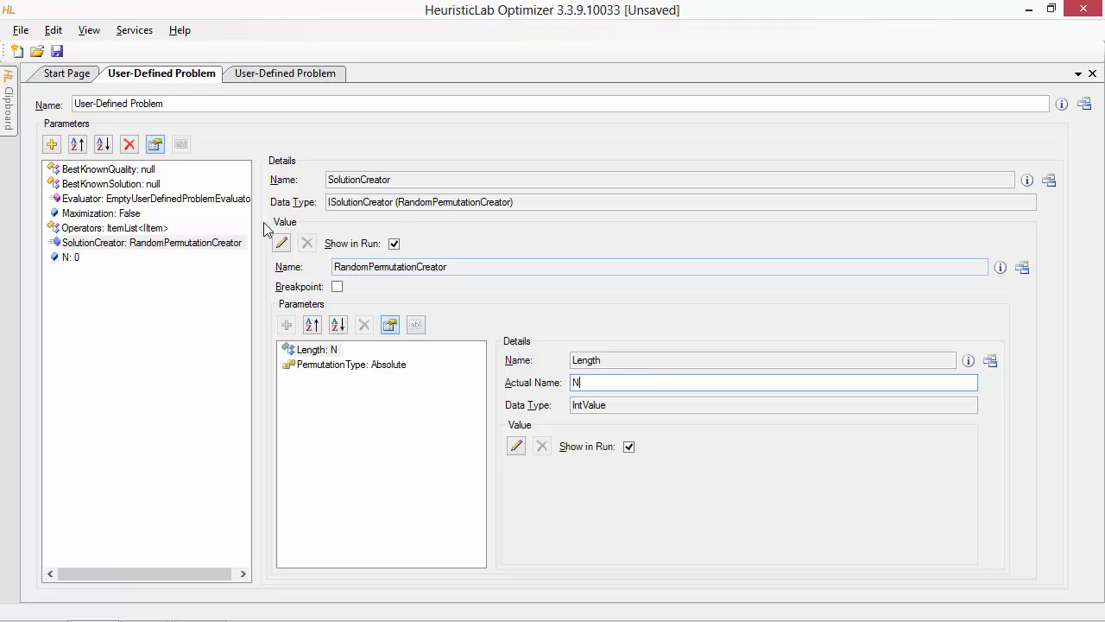
# Make the Evaluator a UserDefinedEvaluator and rename it 'N Queens Evaluator (UserDefinedEvaluator)'
pyautogui.click(195, 201)
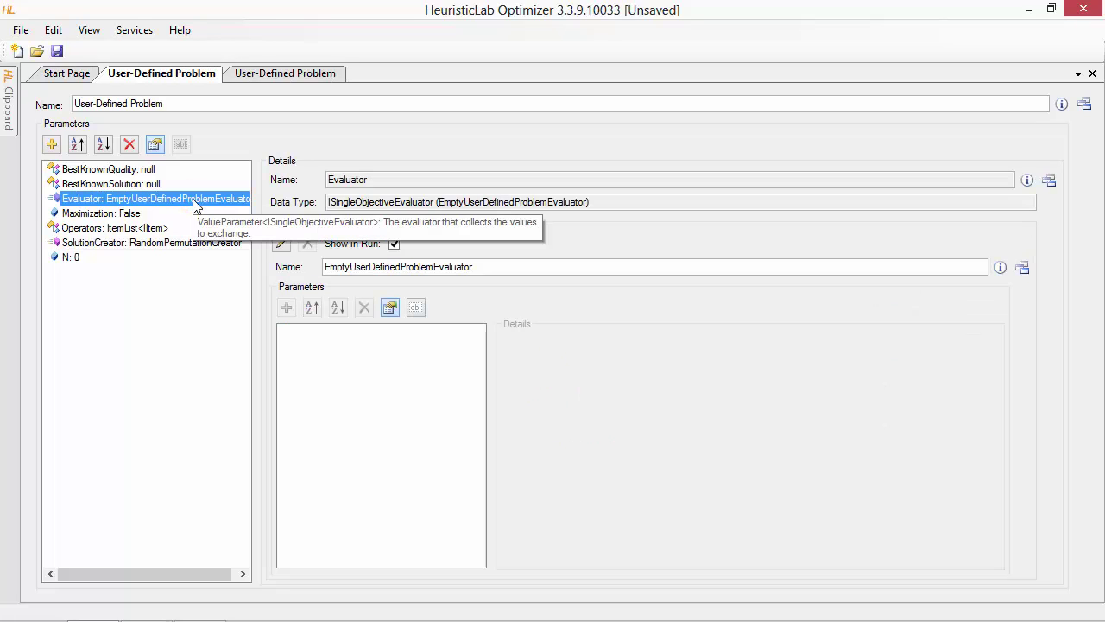
pyautogui.click(285, 245)
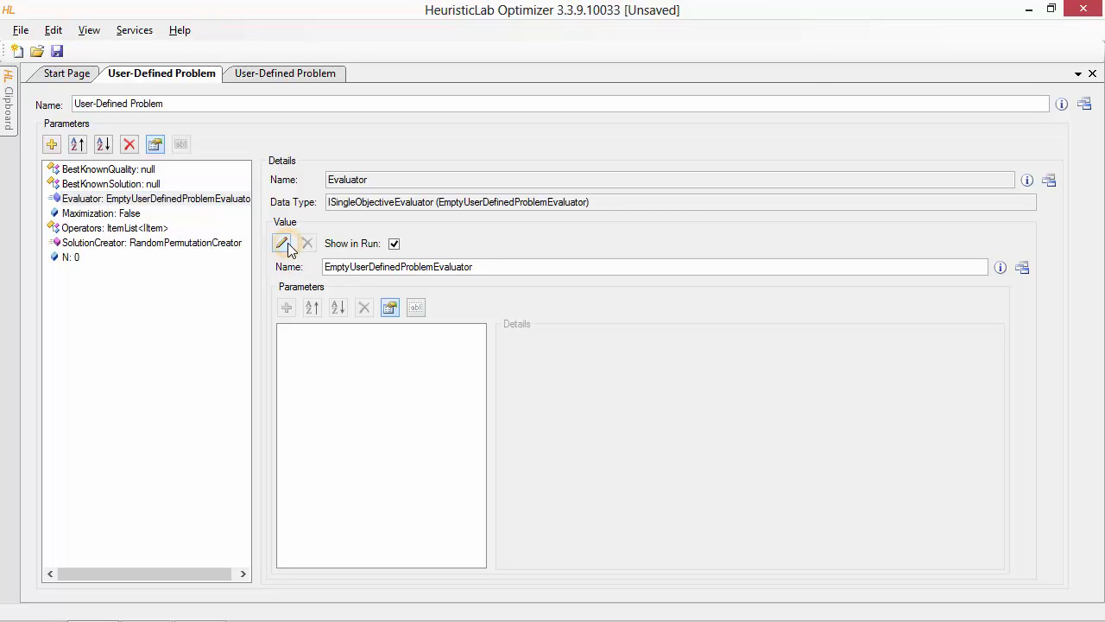
pyautogui.write('user')
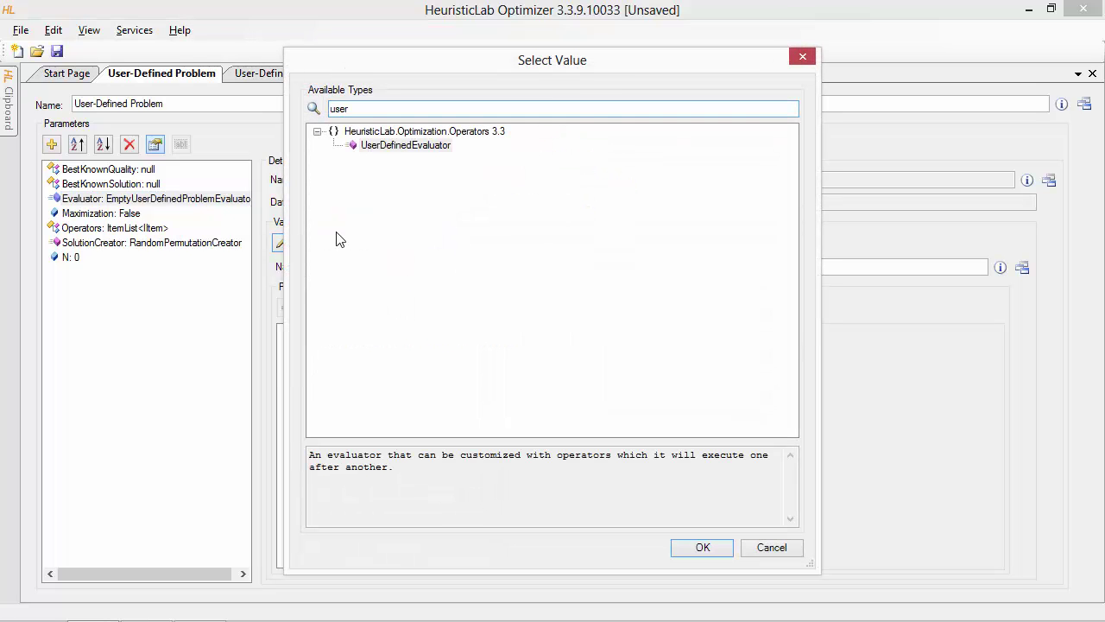
pyautogui.click(382, 146)
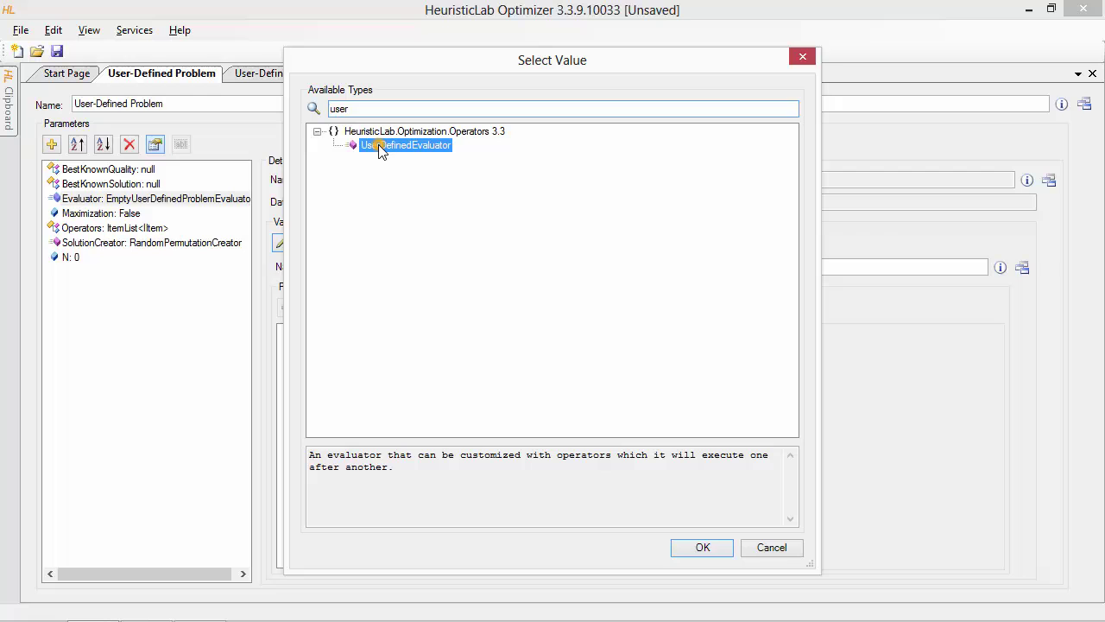
pyautogui.click(695, 551)
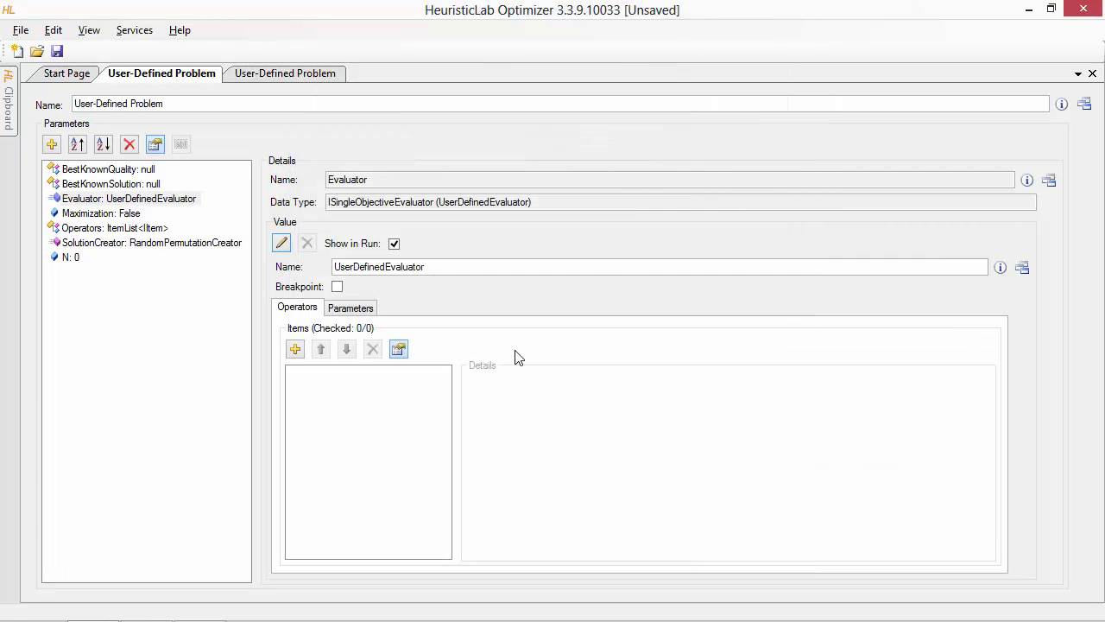
pyautogui.doubleClick(456, 266)
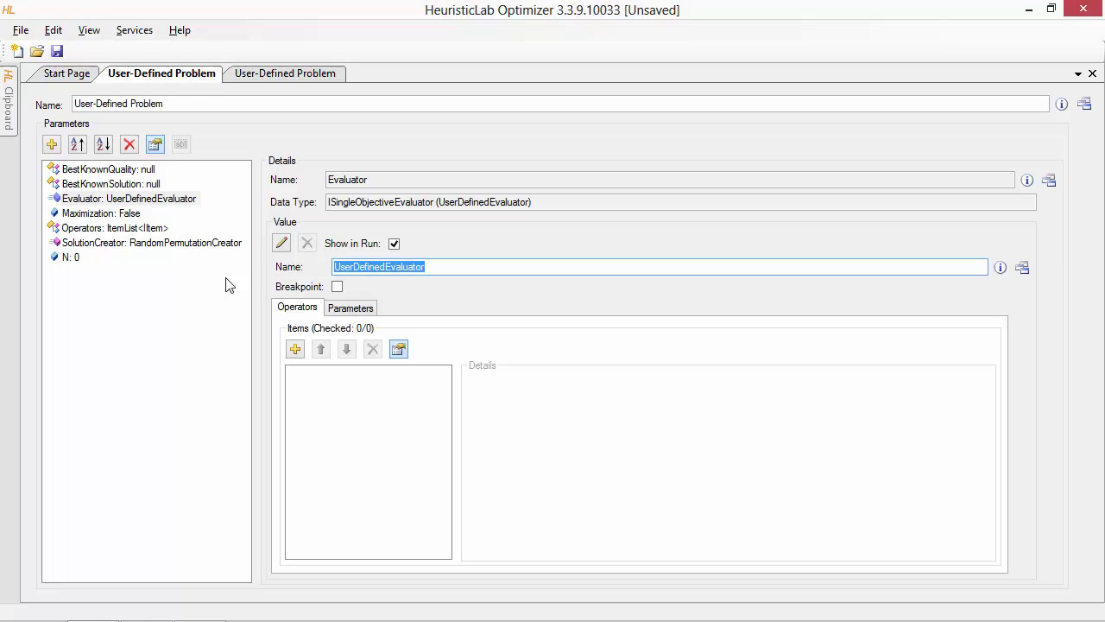
pyautogui.write('N Queens E')
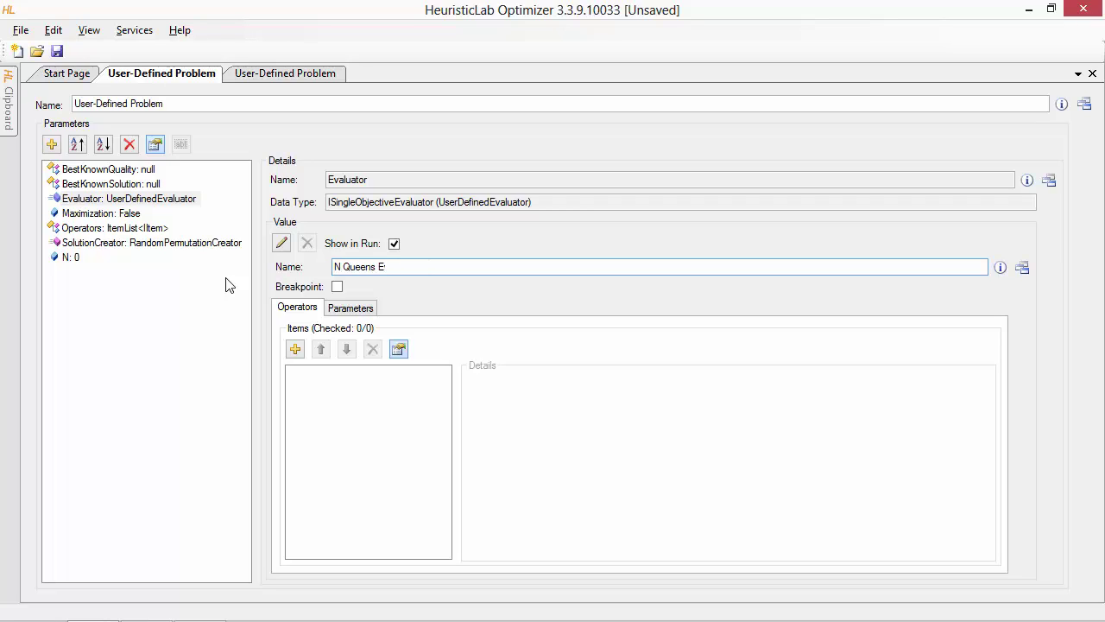
pyautogui.write('valuator (UserDefinedEvaluator')
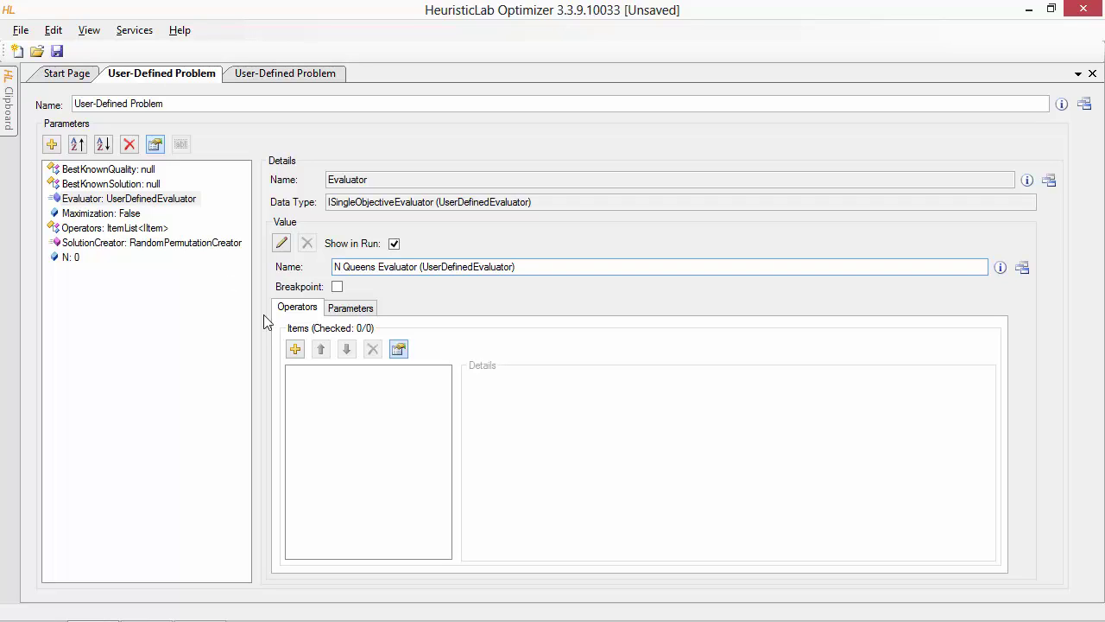
# Add a ProgrammableSingleSuccessorOperator to the evaluator and open it in its own tab
pyautogui.click(301, 355)
pyautogui.write('progra')
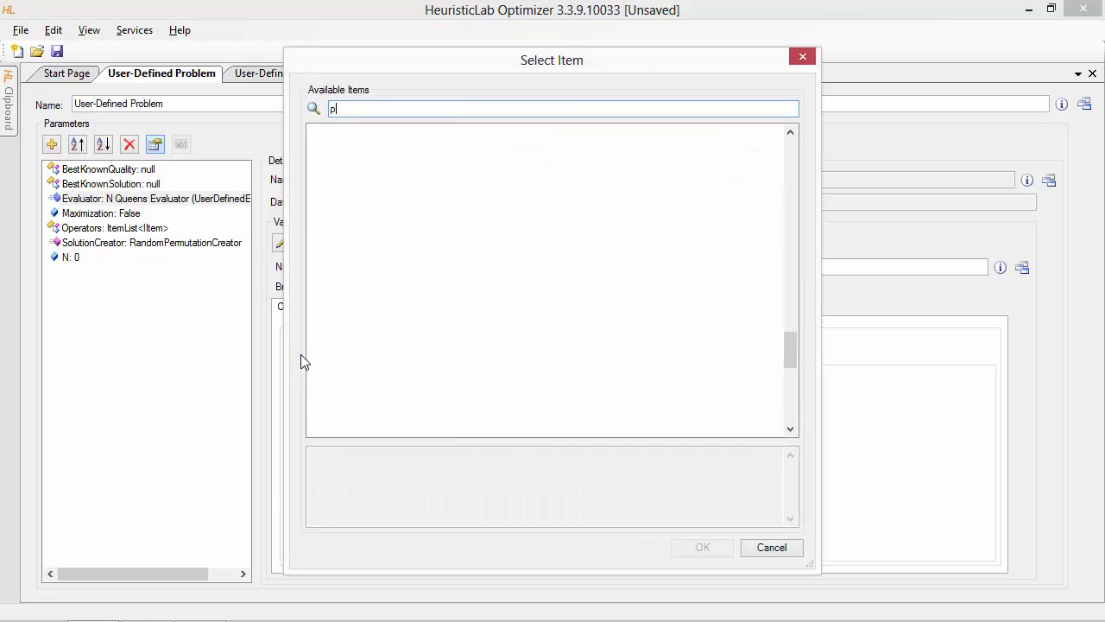
pyautogui.click(513, 160)
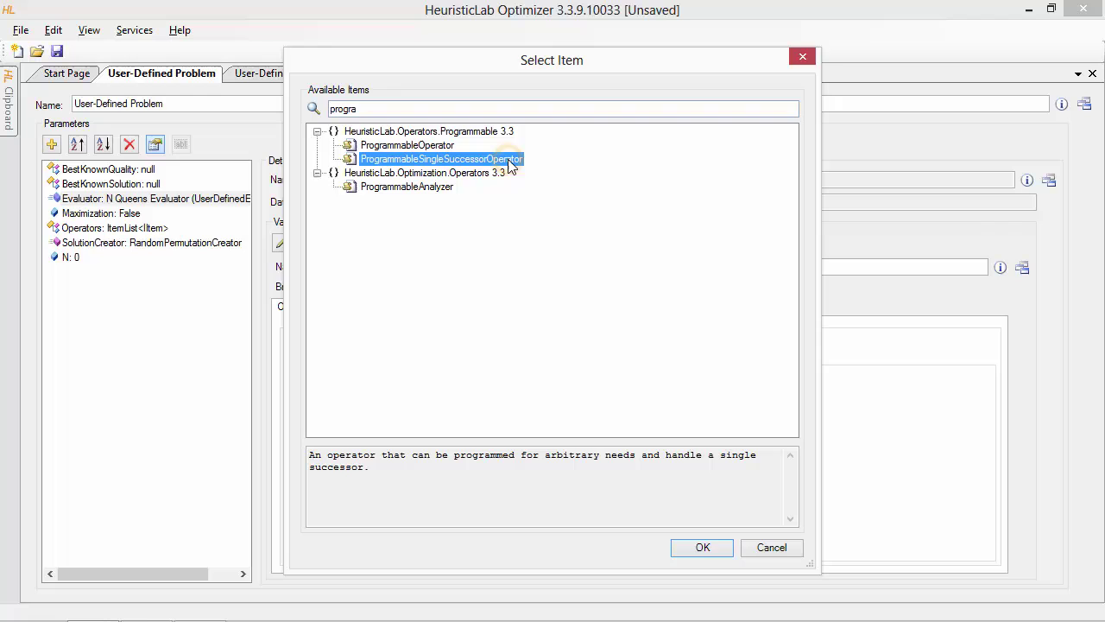
pyautogui.click(701, 549)
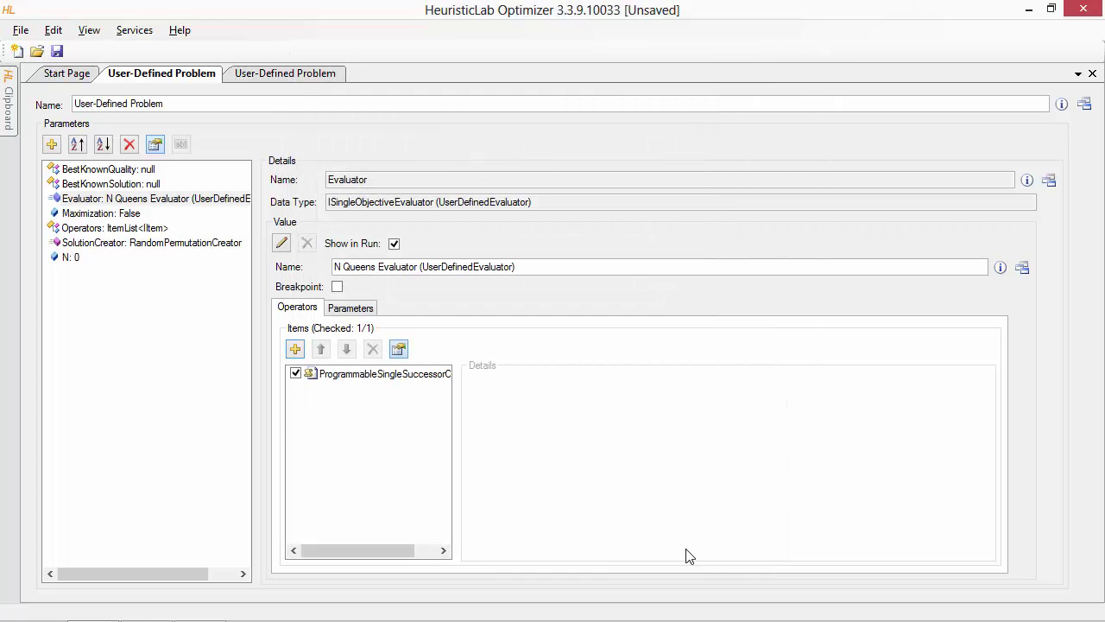
pyautogui.click(415, 379)
pyautogui.doubleClick(415, 378)
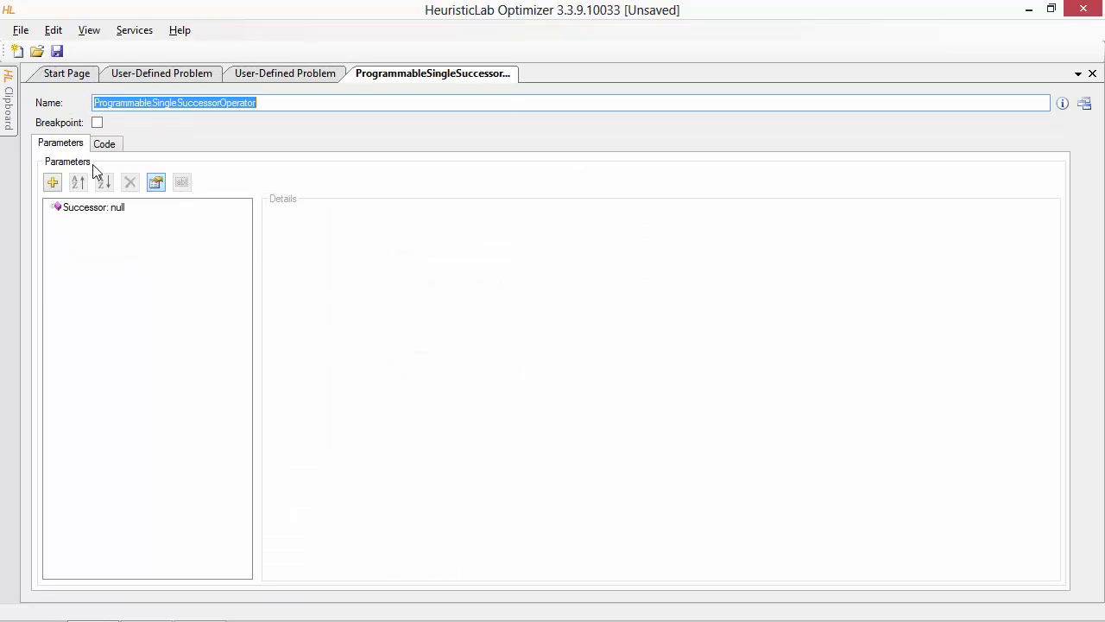
pyautogui.click(58, 190)
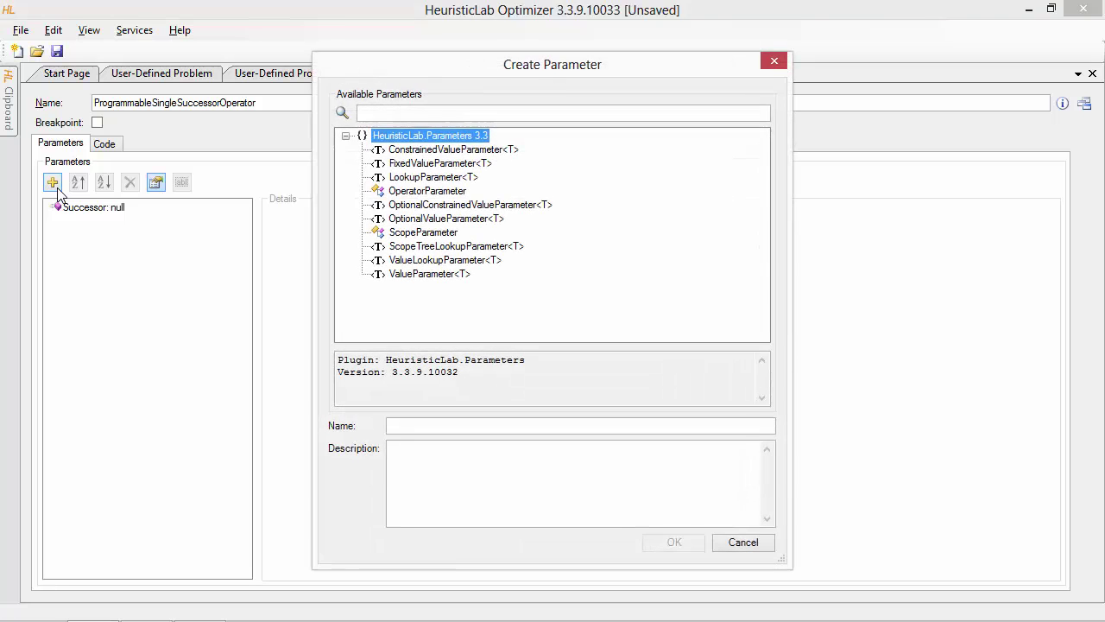
# Choose a LookupParameter<T> with its type T set to Permutation
pyautogui.click(453, 179)
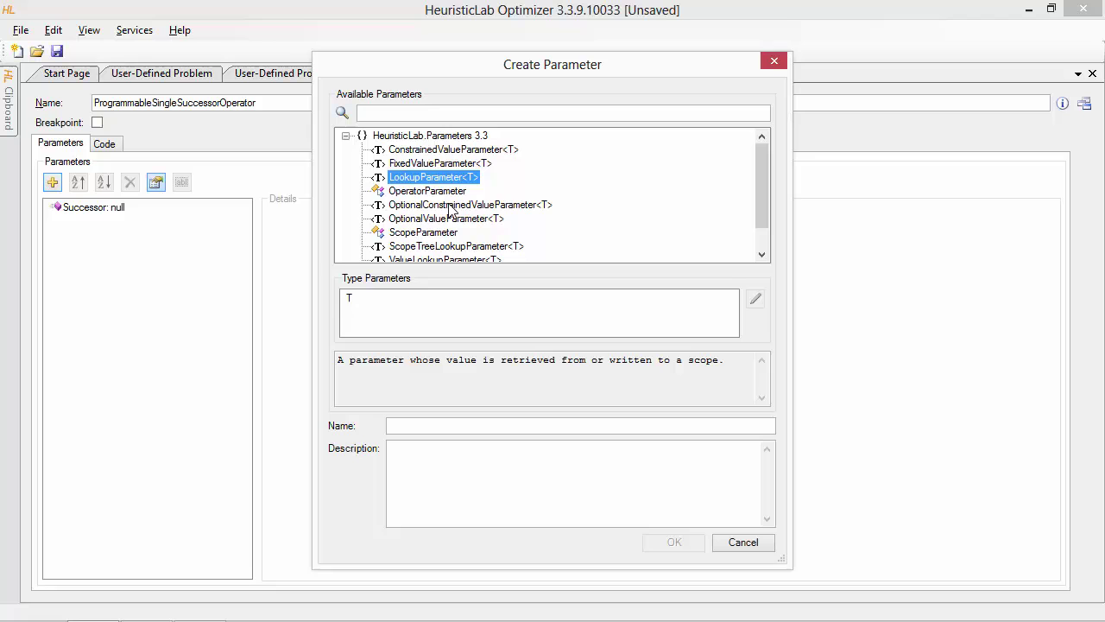
pyautogui.click(353, 304)
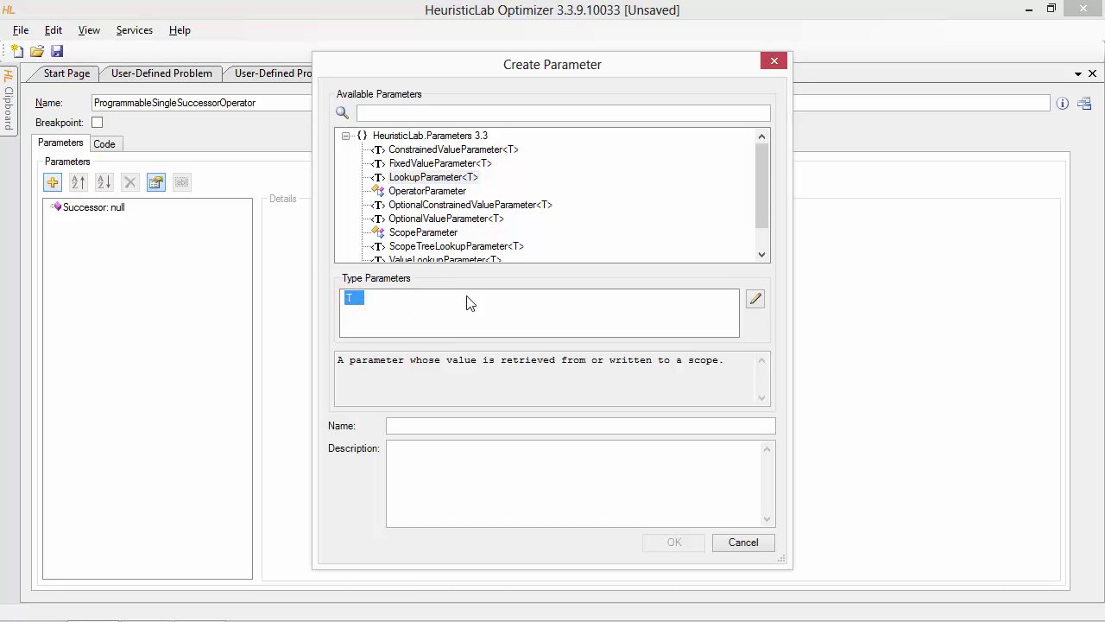
pyautogui.click(757, 300)
pyautogui.write('pe')
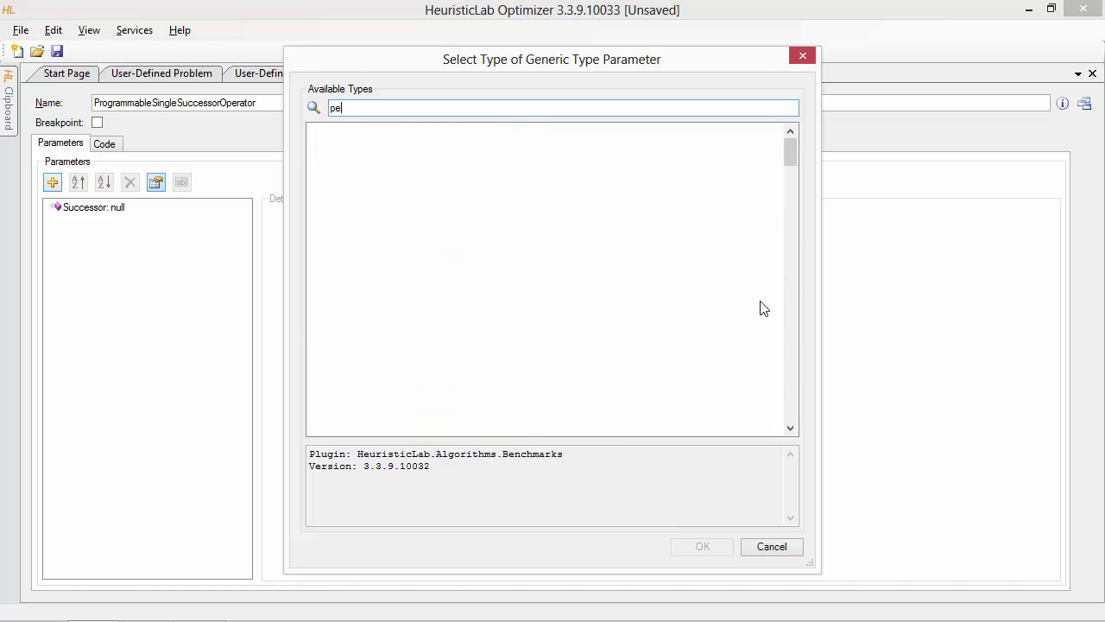
pyautogui.write('rmutation')
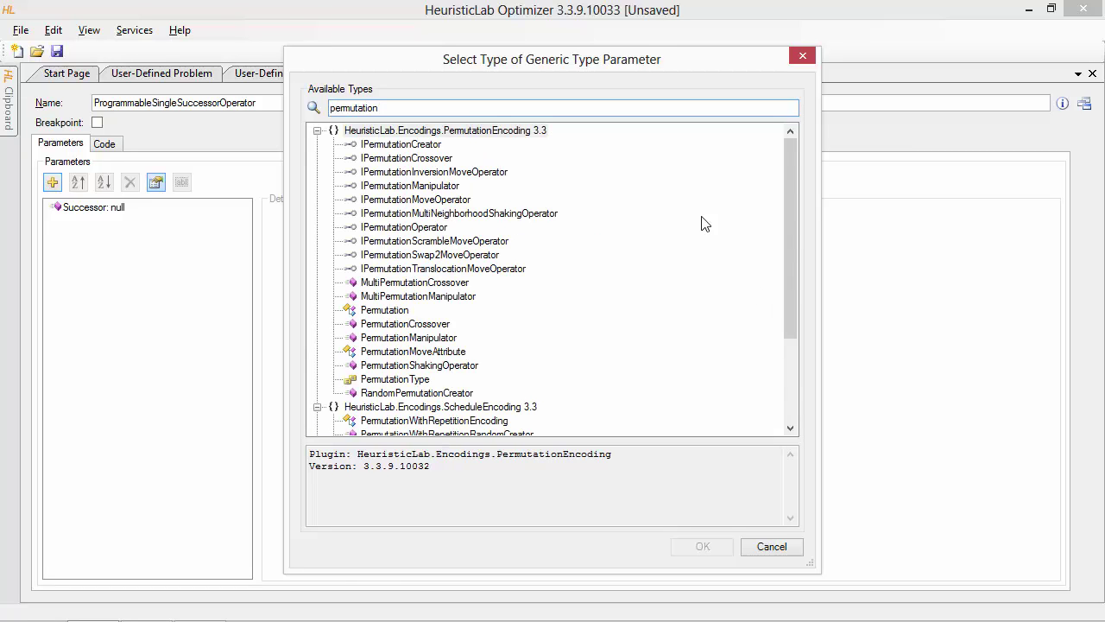
pyautogui.click(385, 313)
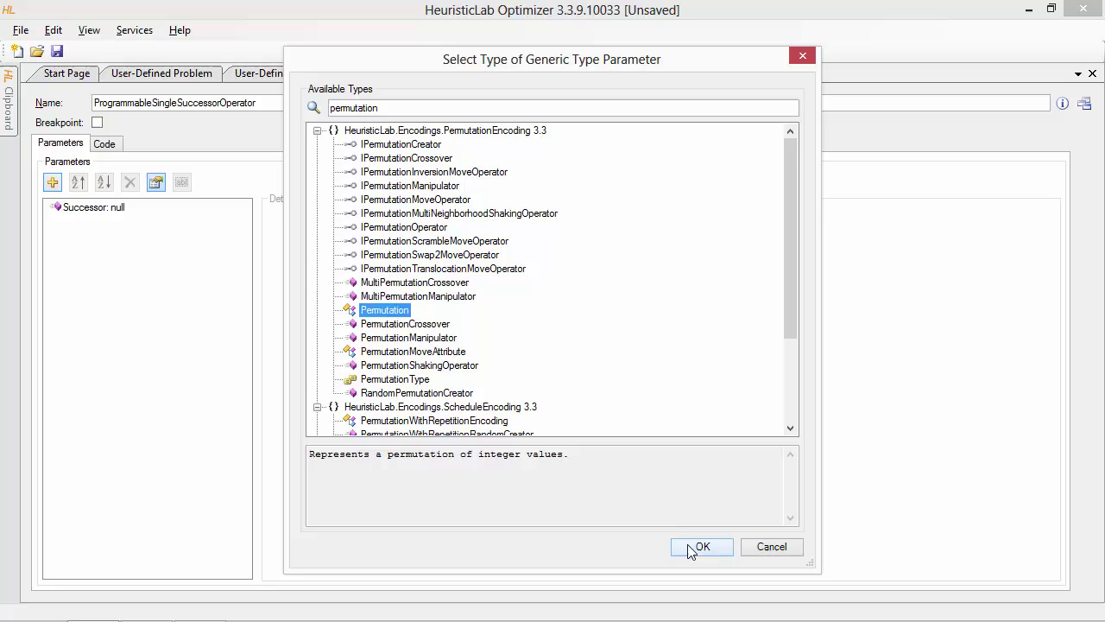
pyautogui.click(690, 550)
# Name the lookup parameter Permutation and create it
pyautogui.click(445, 422)
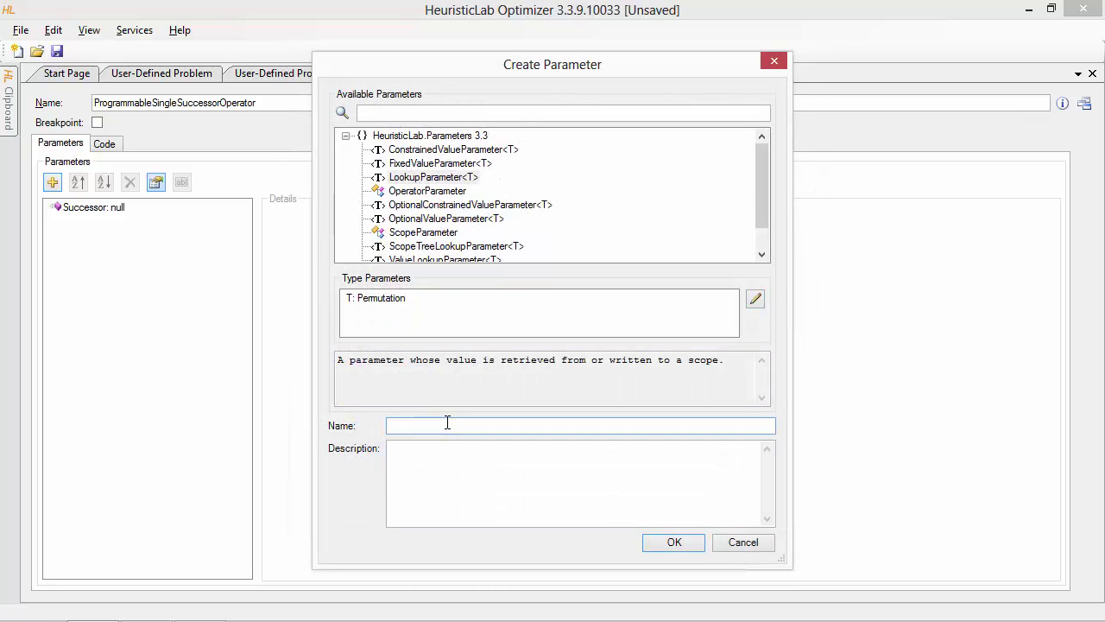
pyautogui.write('per')
pyautogui.press('BackSpace')
pyautogui.write('Permutation')
pyautogui.click(669, 542)
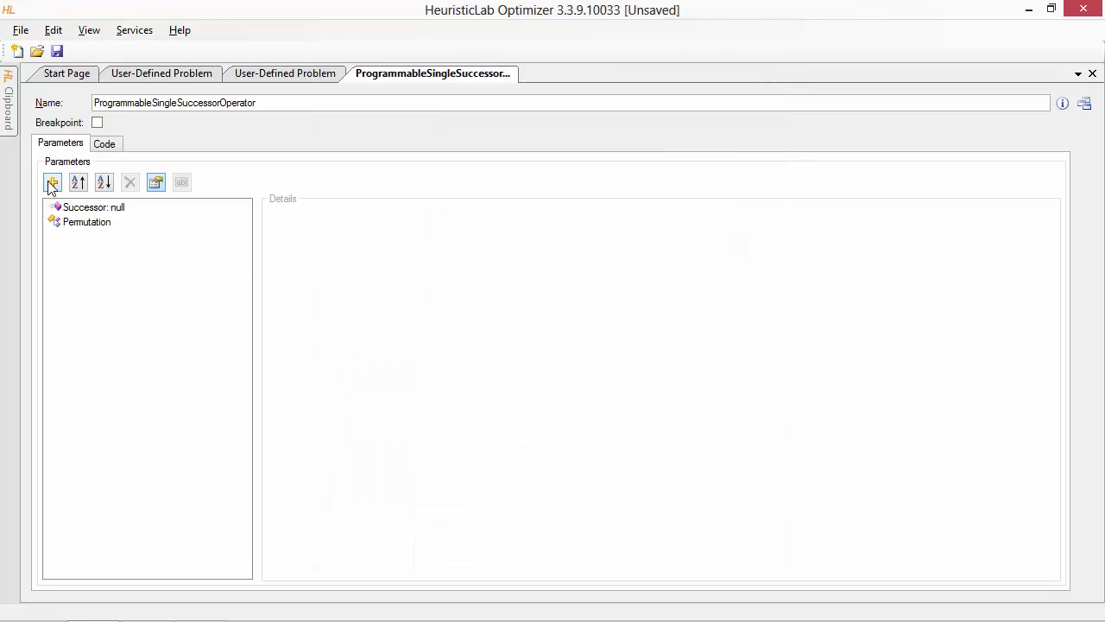
# Start another LookupParameter<T> with its type T set to DoubleValue
pyautogui.click(57, 186)
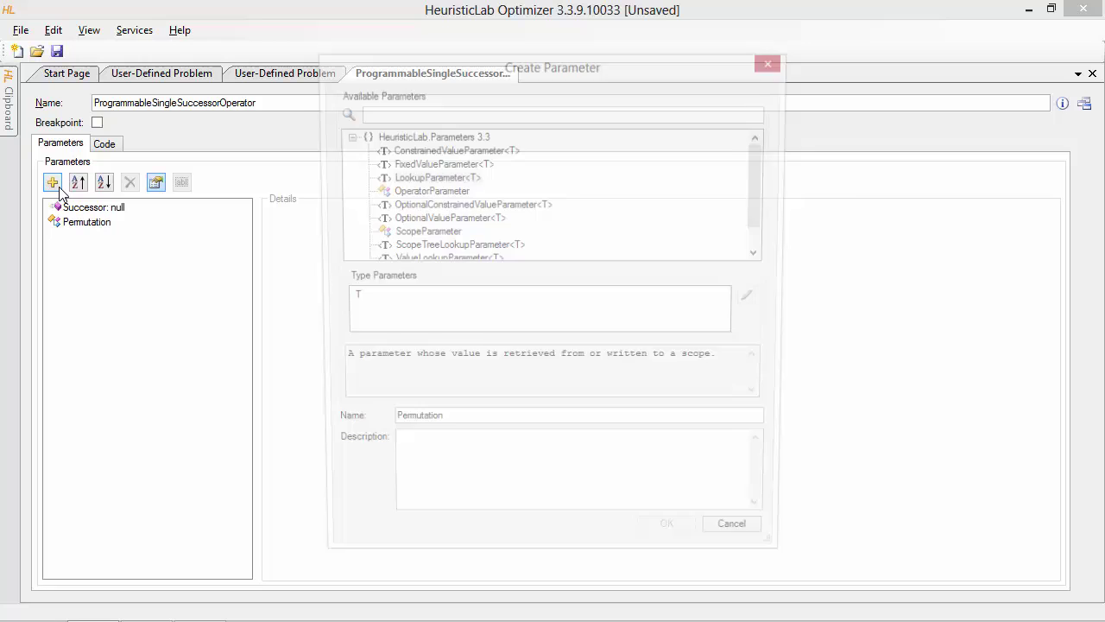
pyautogui.click(399, 178)
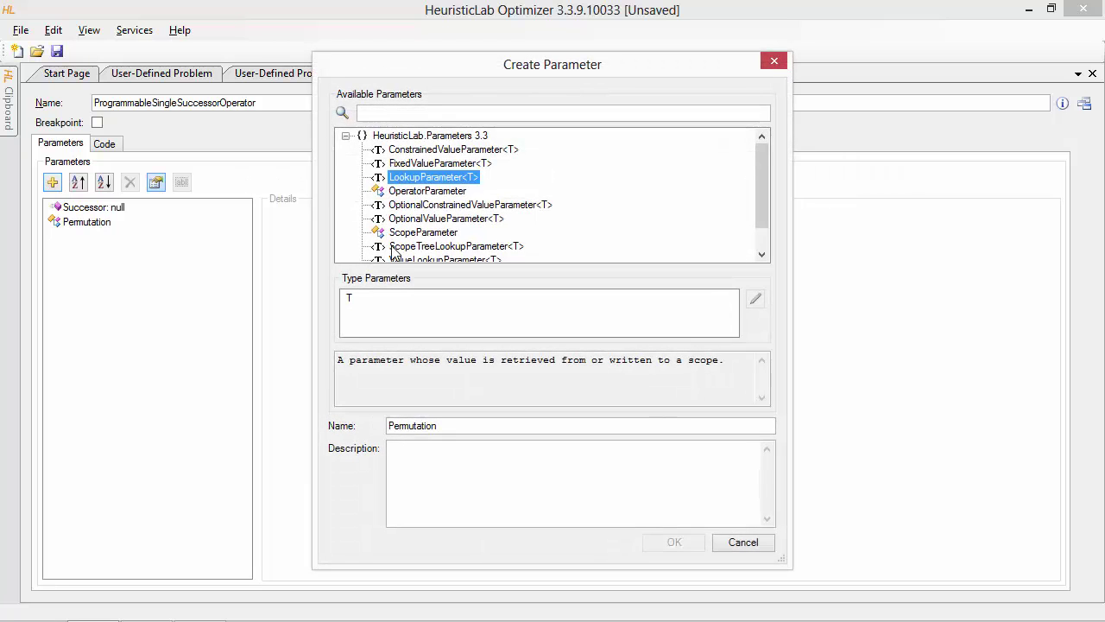
pyautogui.click(353, 298)
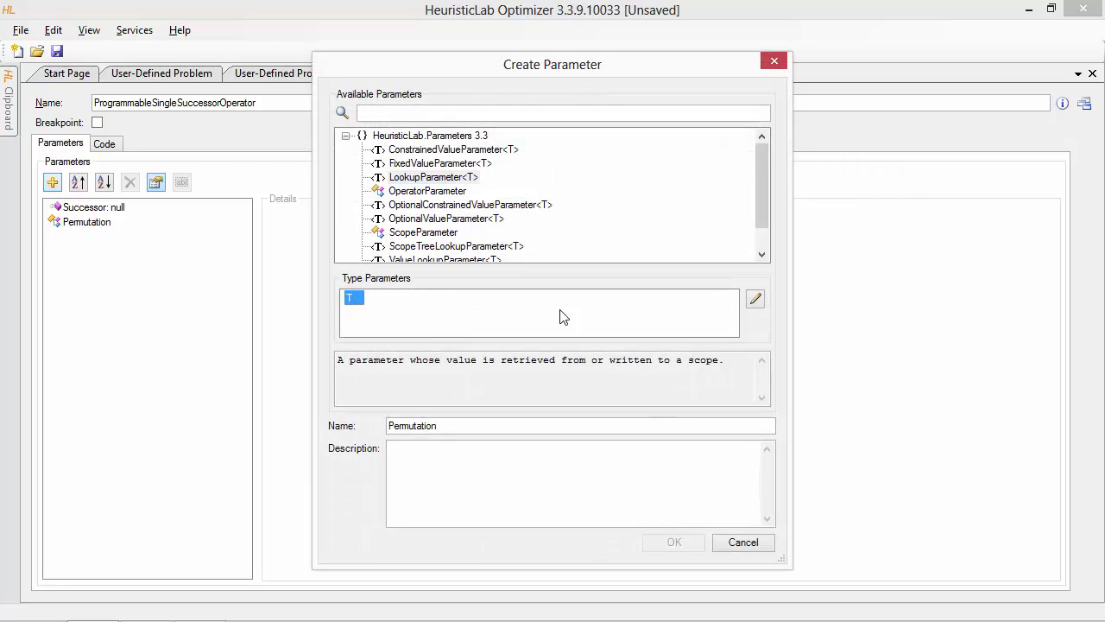
pyautogui.click(755, 301)
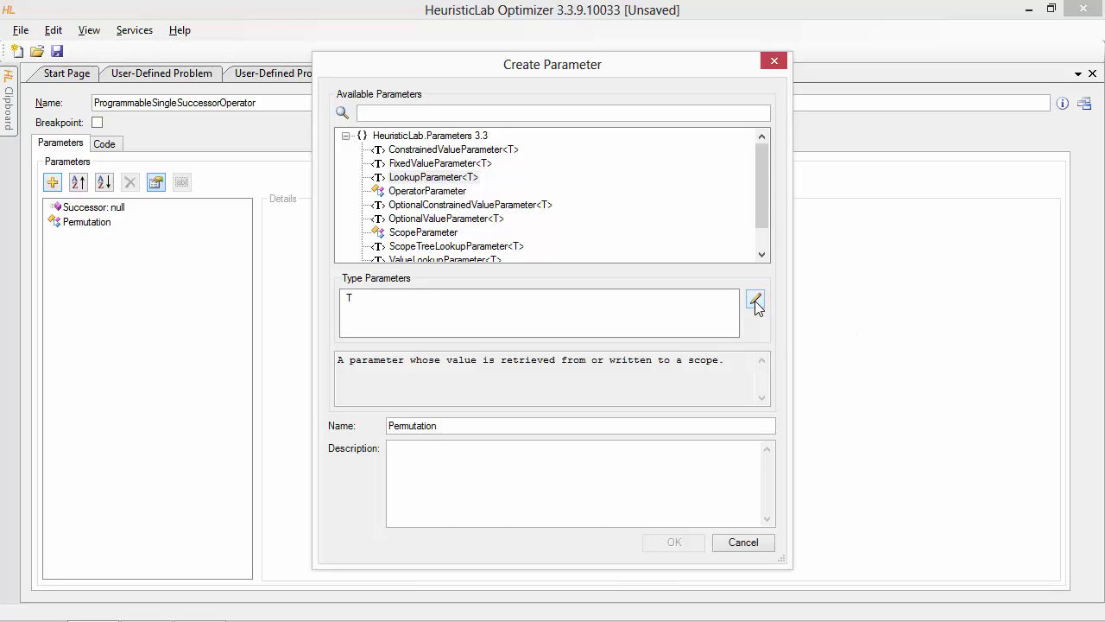
pyautogui.doubleClick(420, 108)
pyautogui.write('double')
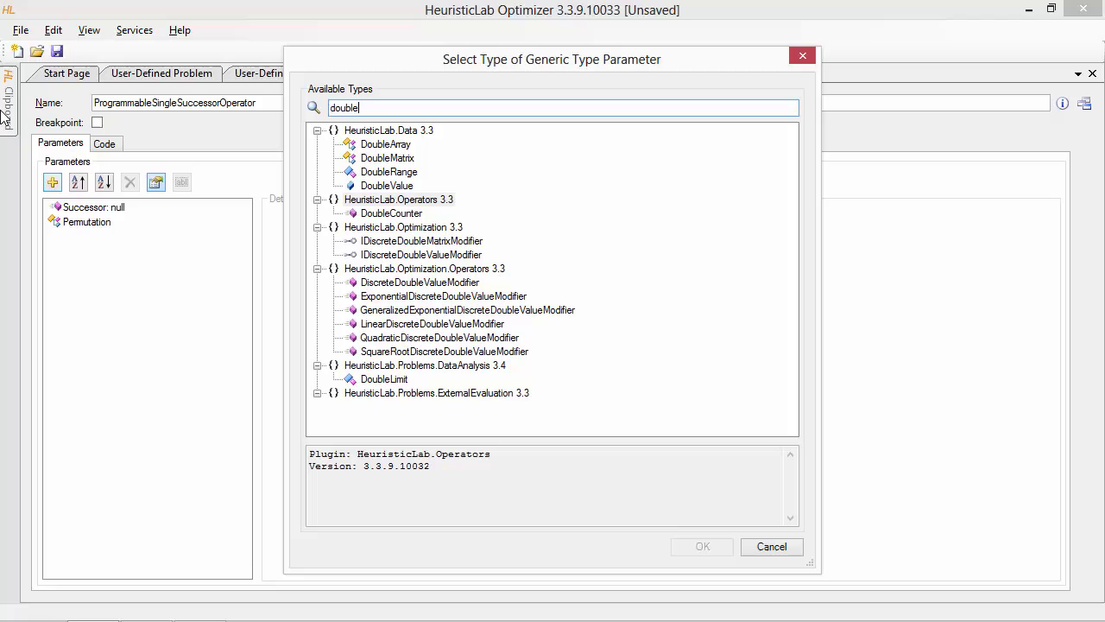
pyautogui.click(371, 186)
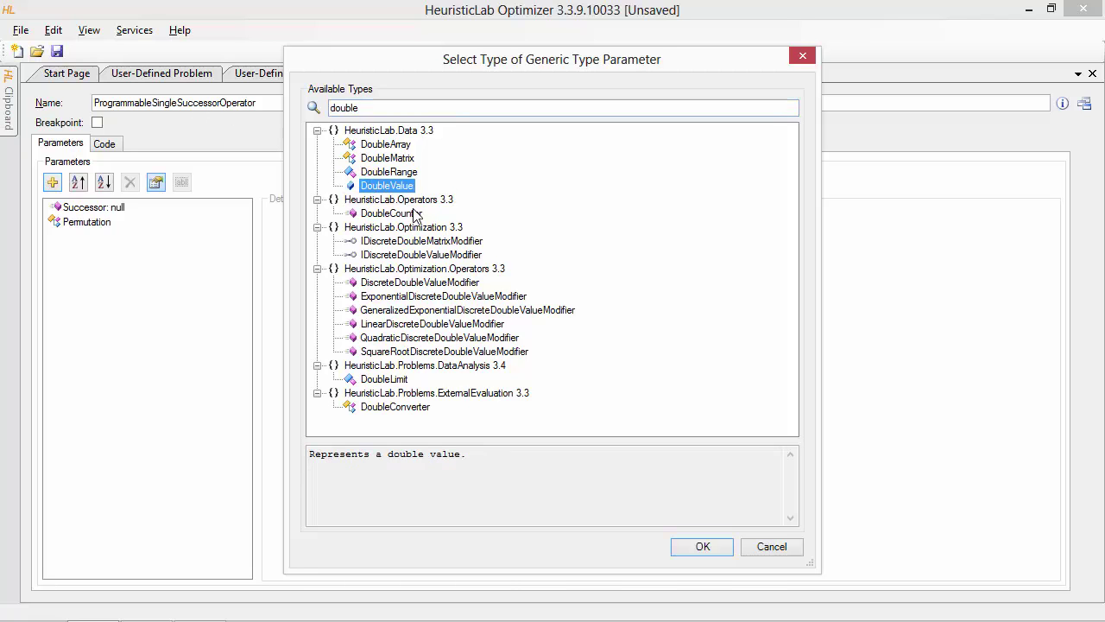
pyautogui.click(696, 548)
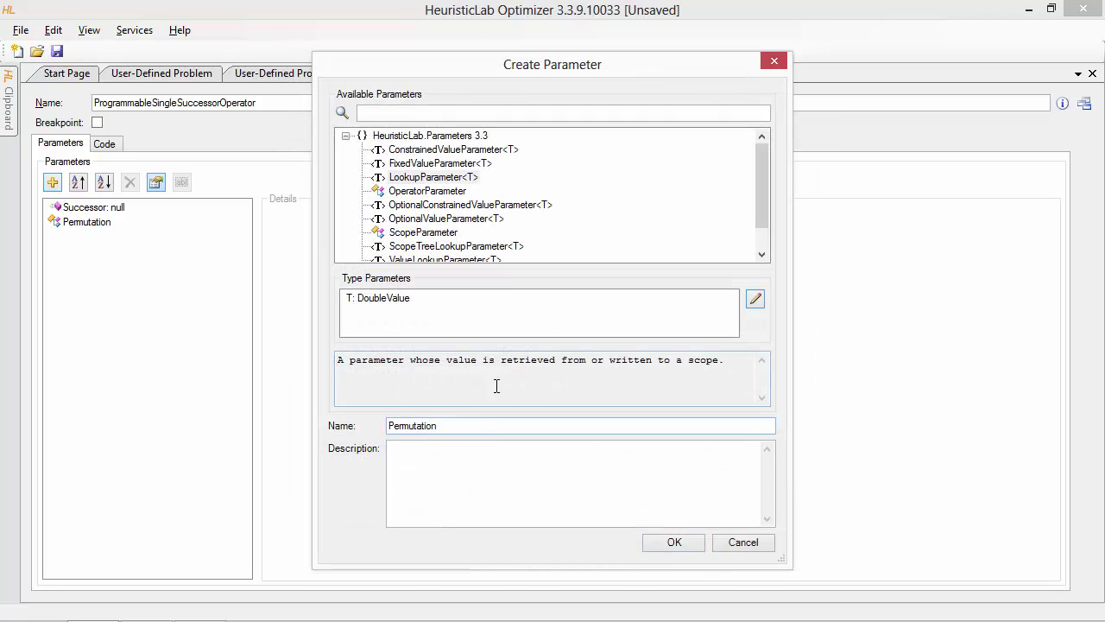
# Name the DoubleValue parameter Quality and create it
pyautogui.doubleClick(471, 425)
pyautogui.write('Quality')
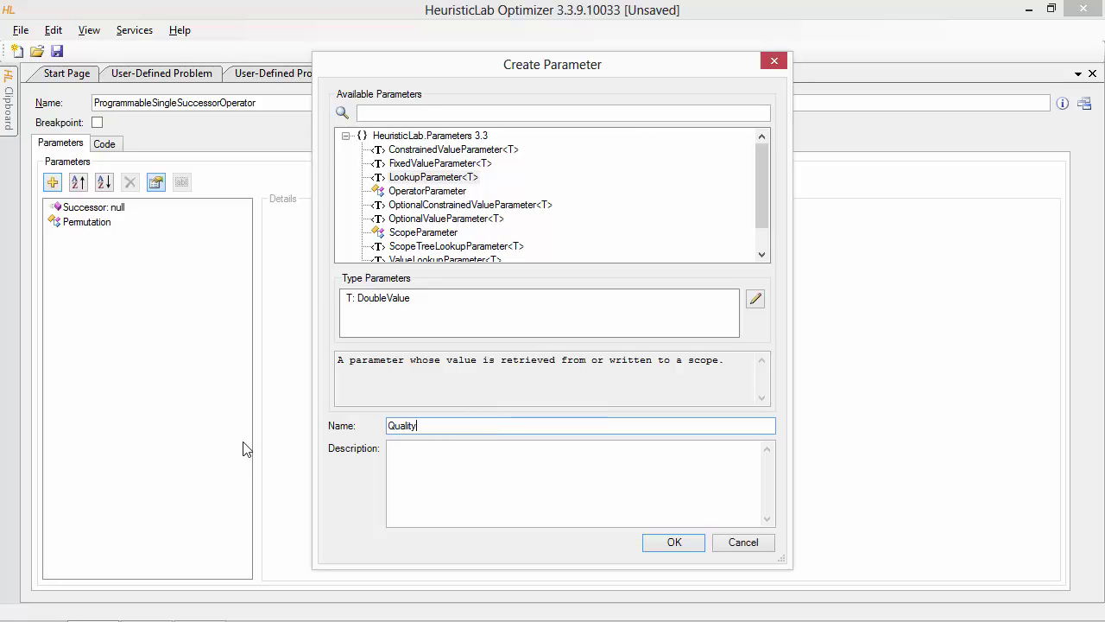
pyautogui.click(656, 542)
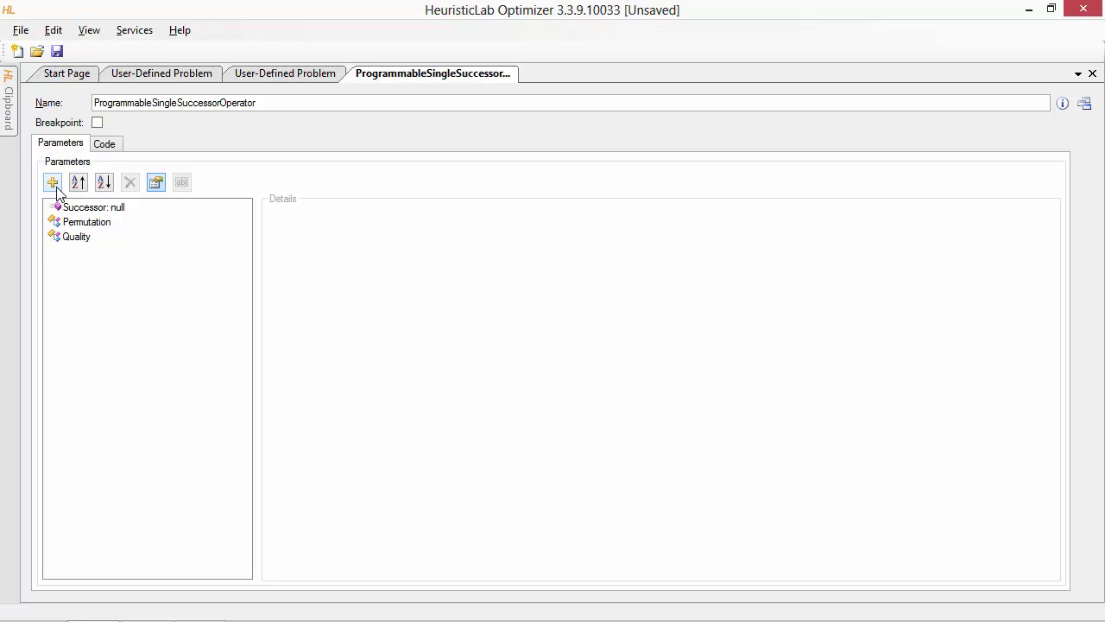
# Start a further lookup parameter with its type T set to StringMatrix
pyautogui.click(53, 183)
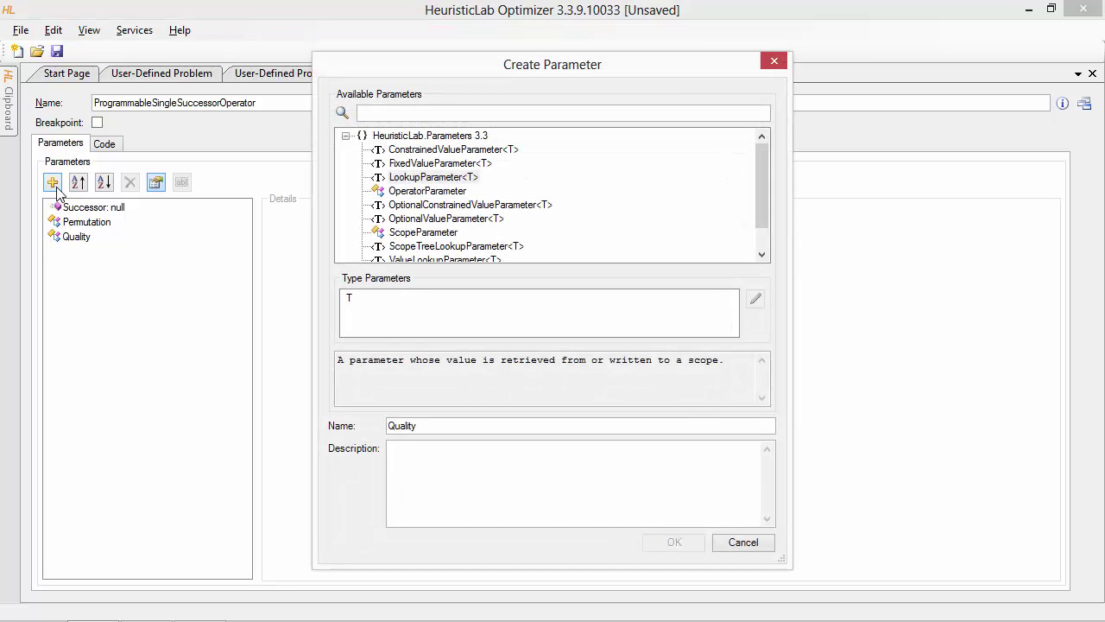
pyautogui.click(350, 298)
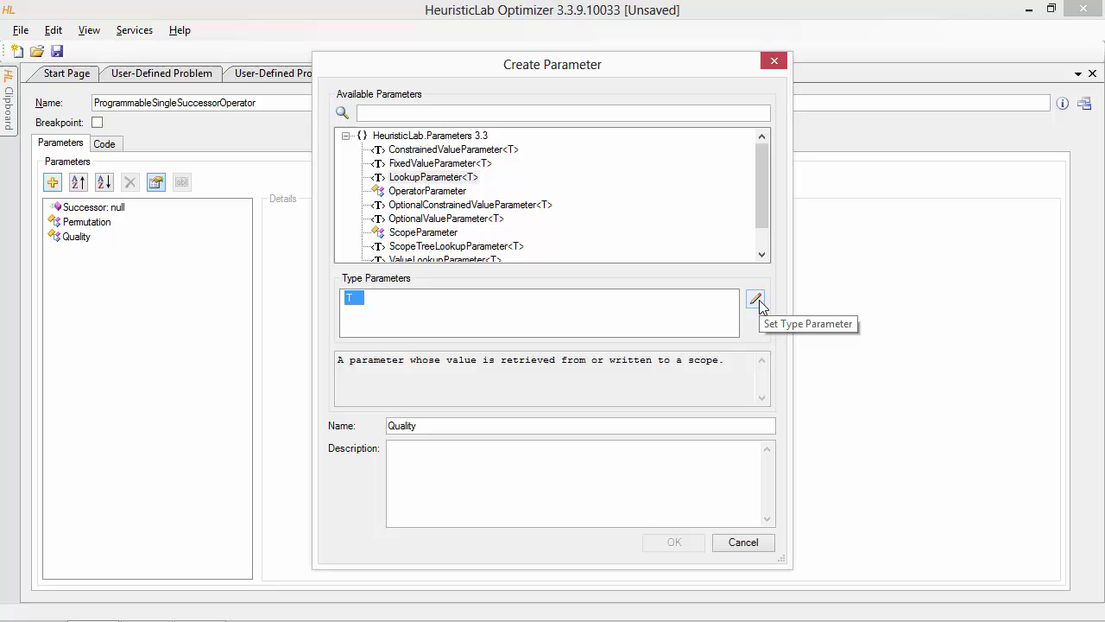
pyautogui.click(756, 299)
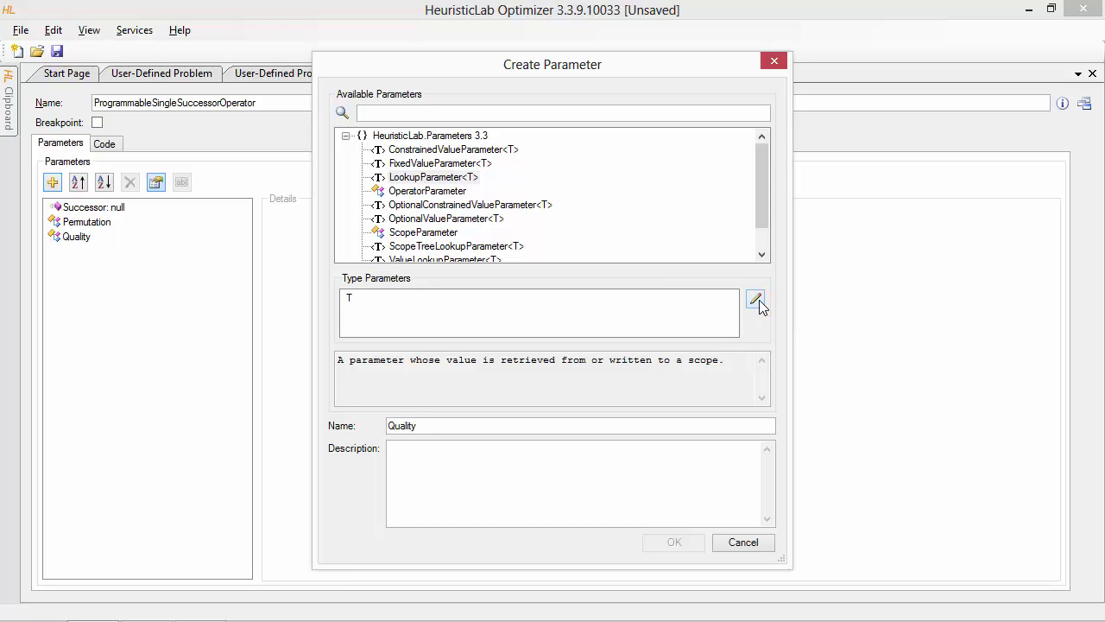
pyautogui.click(448, 108)
pyautogui.write('string')
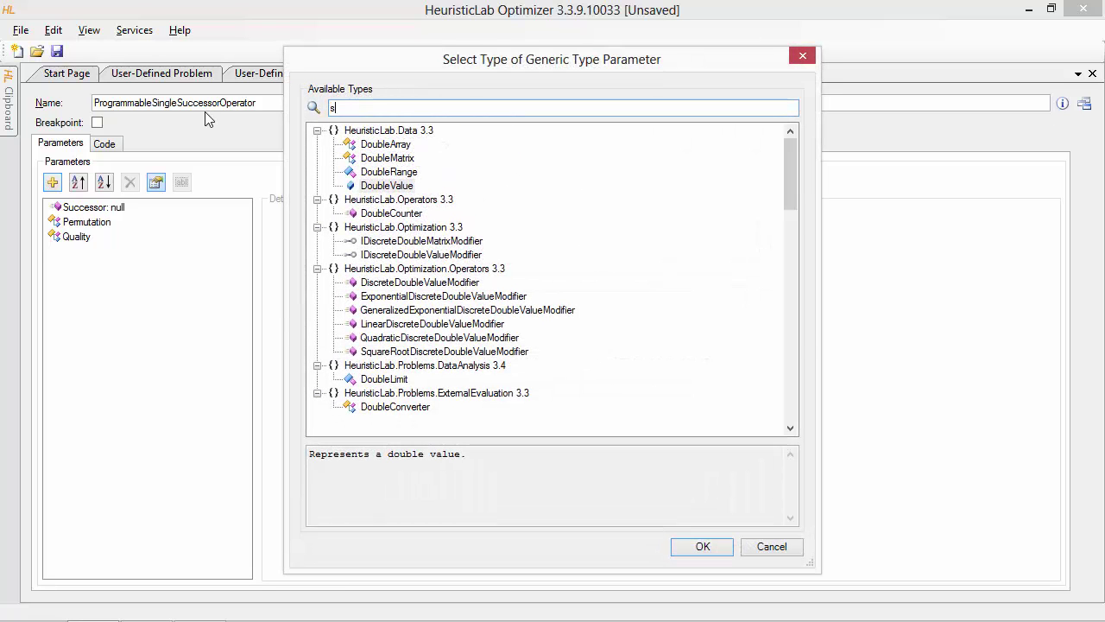
pyautogui.click(399, 187)
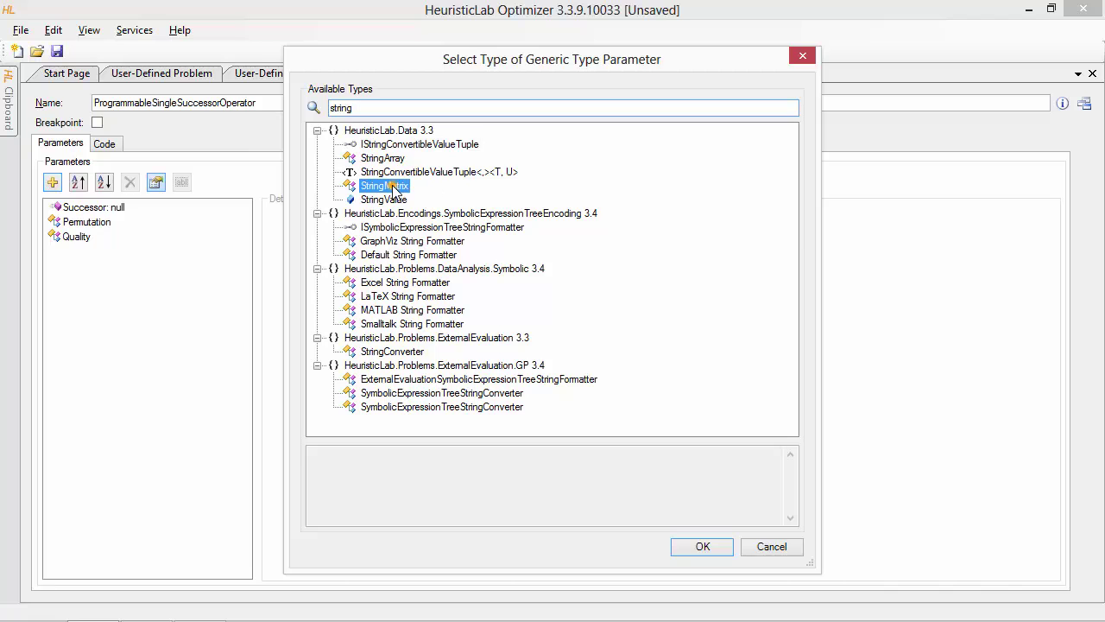
pyautogui.click(703, 548)
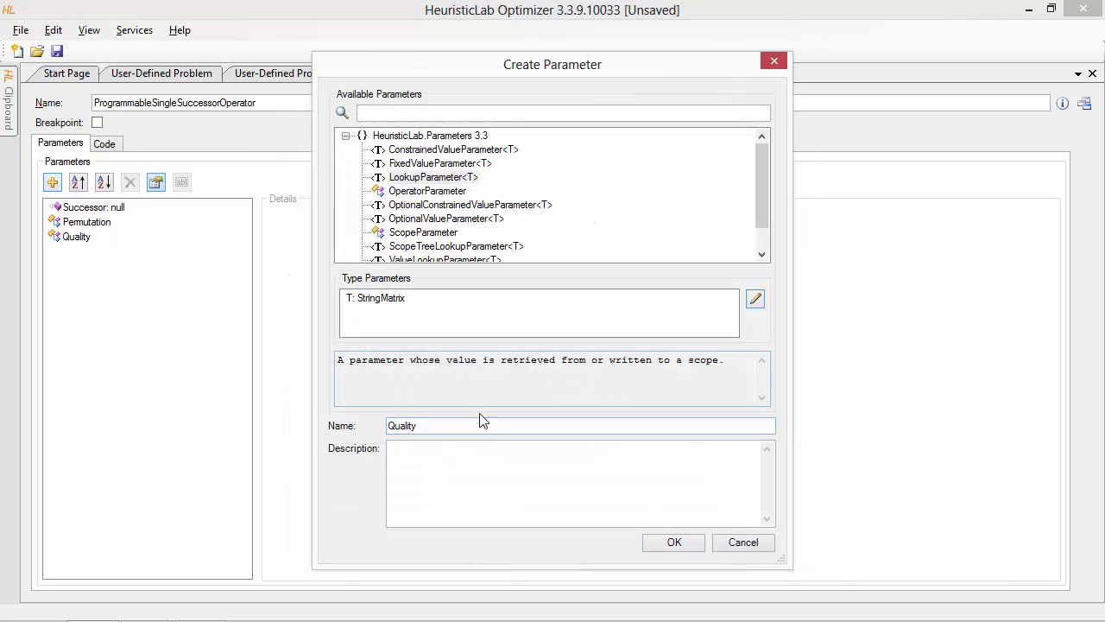
# Name the StringMatrix parameter Visualization and create it
pyautogui.doubleClick(483, 423)
pyautogui.write('V')
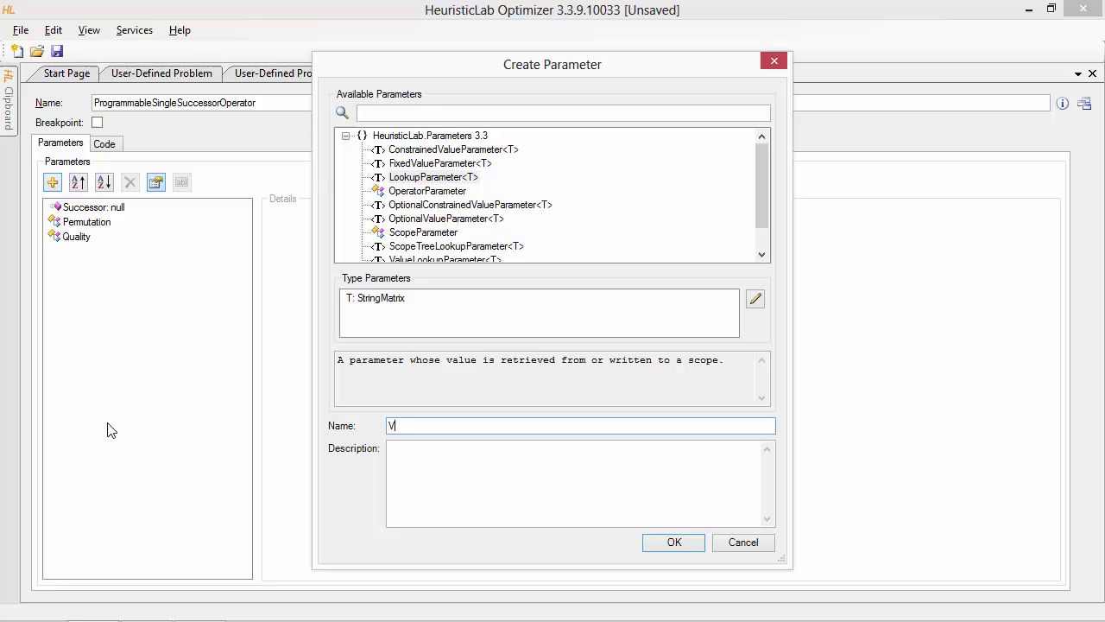
pyautogui.write('isualization')
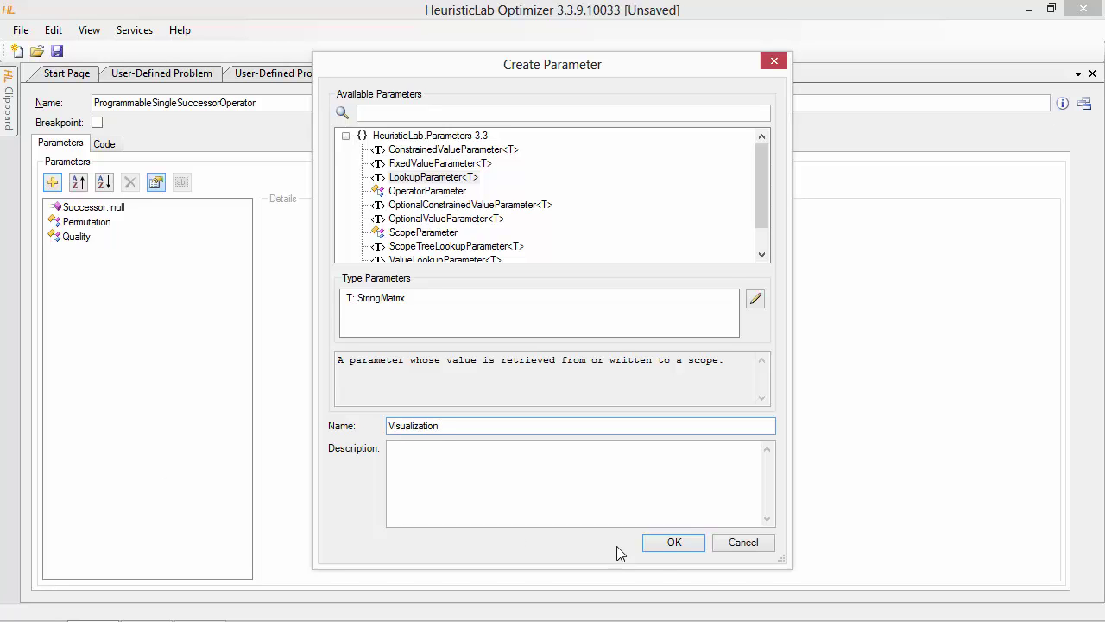
pyautogui.click(664, 544)
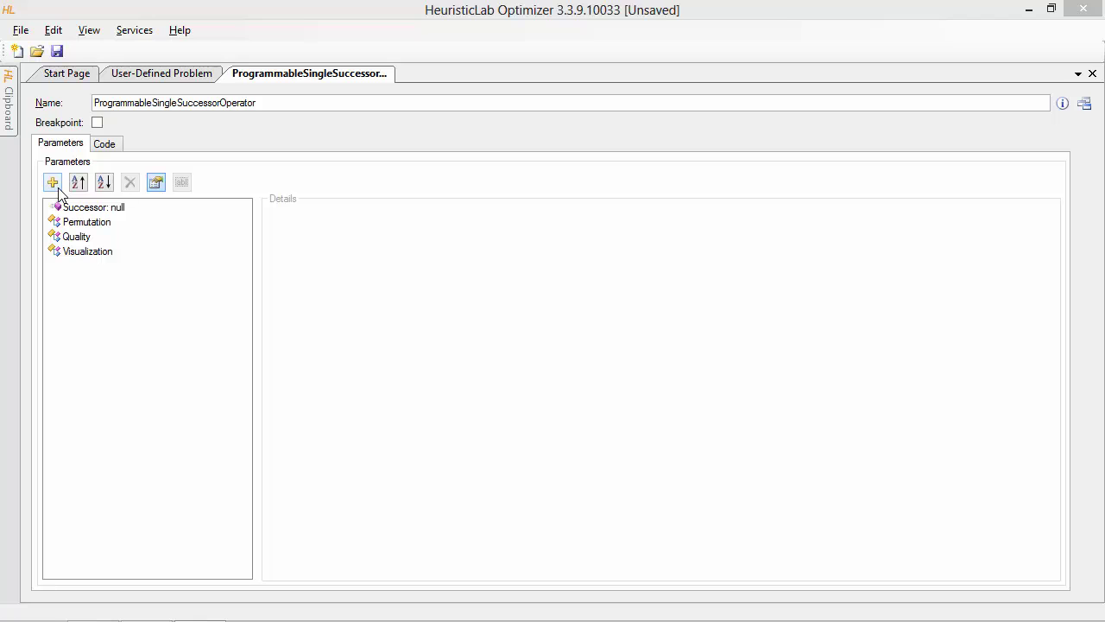
# Paste the quality and visualization C# block at line 15 of the operator's code
pyautogui.click(112, 149)
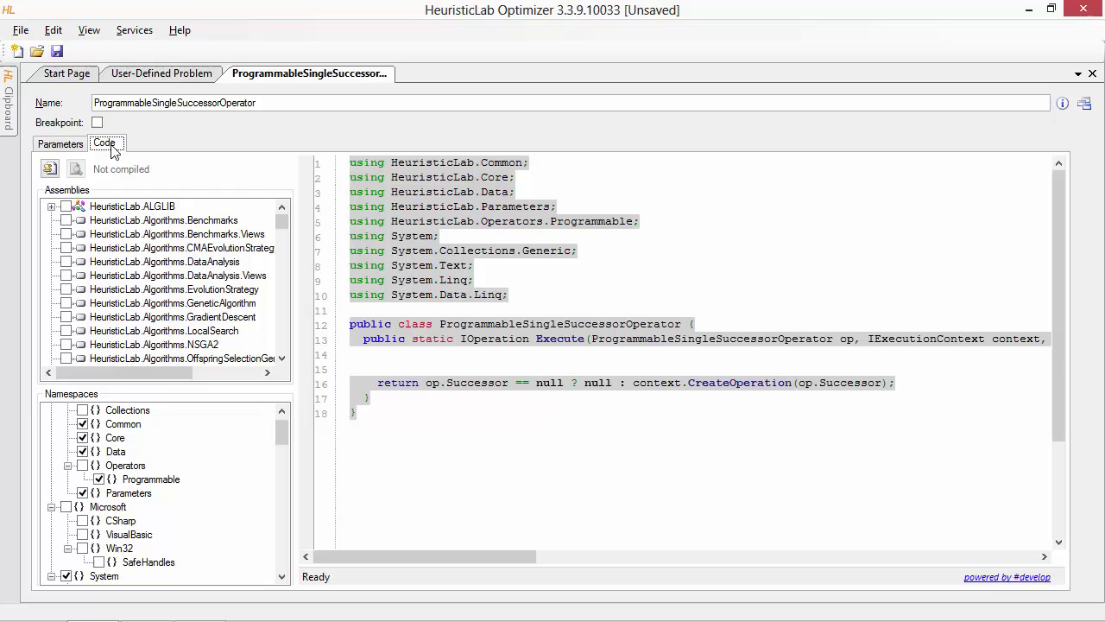
pyautogui.click(352, 369)
pyautogui.write('Permutation p = Permutation.ActualValue;     int n = p.Length;      // compute quality of current solution     double q = 0;     for (int i = 0; i < n - 1; i++) {       for (int j = 1; i + j < n; j++) {         if ((p[i + j] == p[i] - j) || (p[i + j] == p[i] + j))           q++;       }     }     Quality.ActualValue = new DoubleValue(q);      // visualize current solution as string matrix     StringMatrix m = new StringMatrix(n, n);     for (int i = 0; i < n; i++) {       m[i, p[i]] = "X";     }     Visualization.ActualValue = m;')
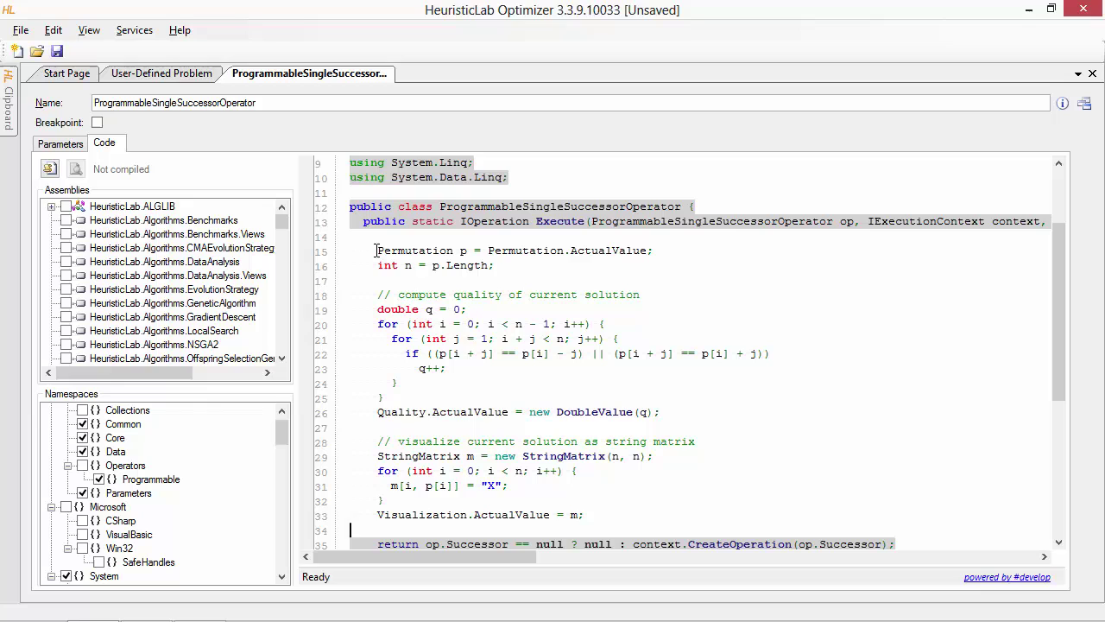
# Highlight the permutation read, board size, diagonal-conflict quality and X-matrix visualization code in turn
pyautogui.moveTo(378, 250); pyautogui.dragTo(661, 253)
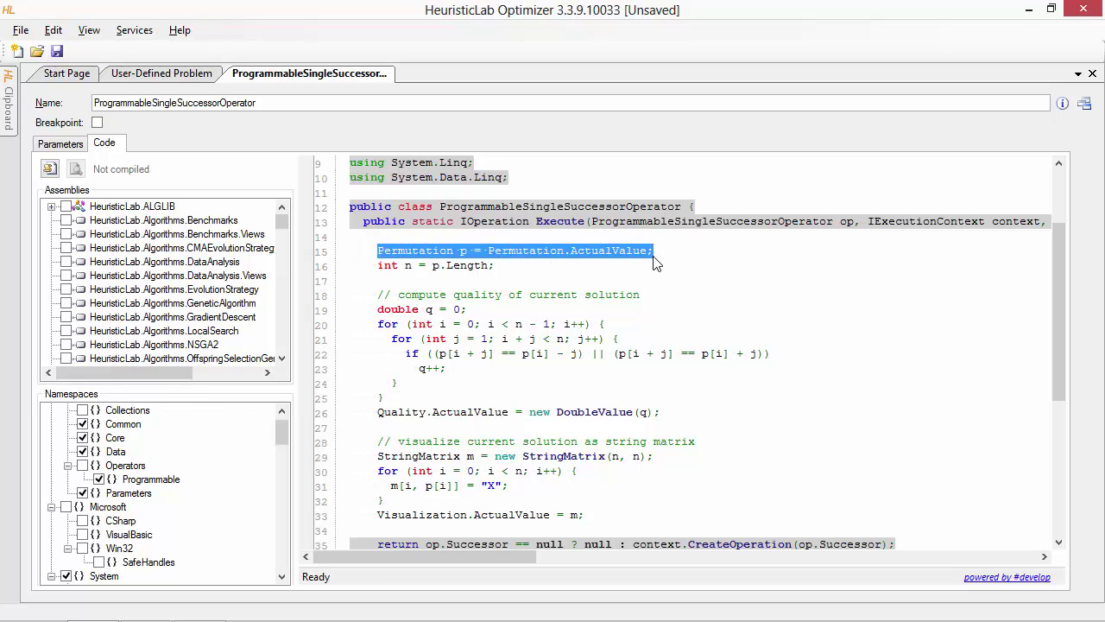
pyautogui.moveTo(373, 265); pyautogui.dragTo(507, 266)
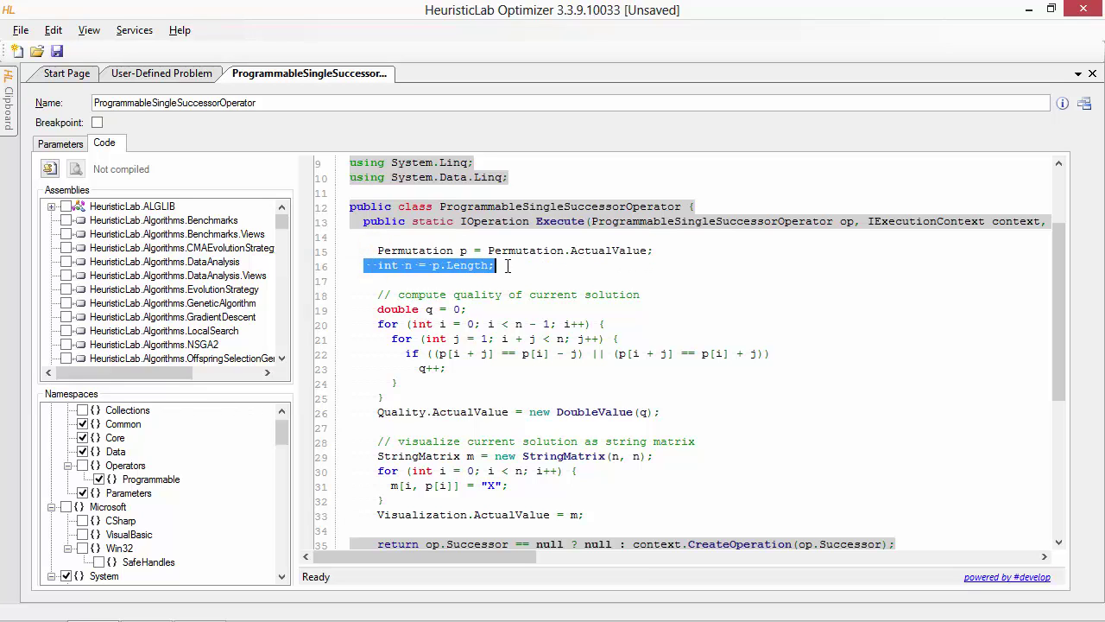
pyautogui.moveTo(357, 295); pyautogui.dragTo(661, 412)
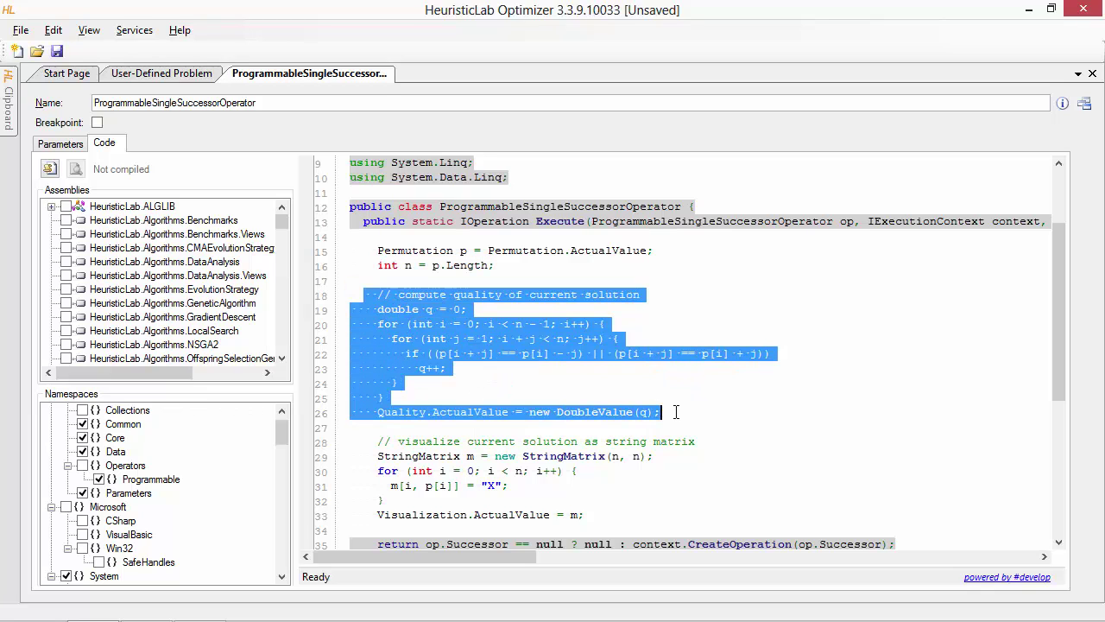
pyautogui.click(363, 429)
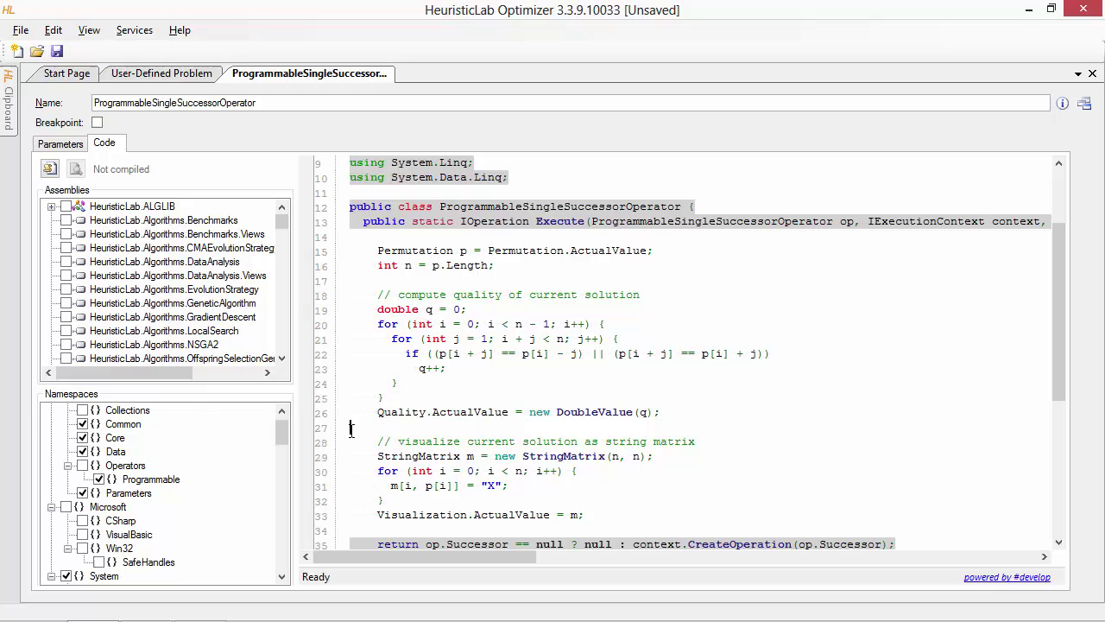
pyautogui.moveTo(352, 429); pyautogui.dragTo(553, 527)
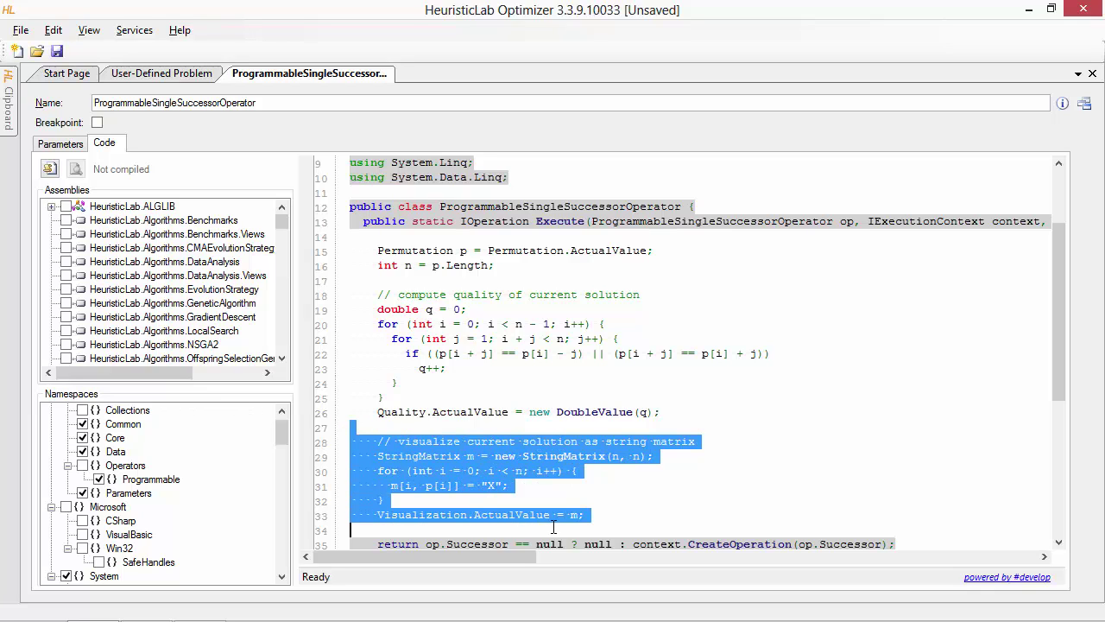
pyautogui.click(358, 526)
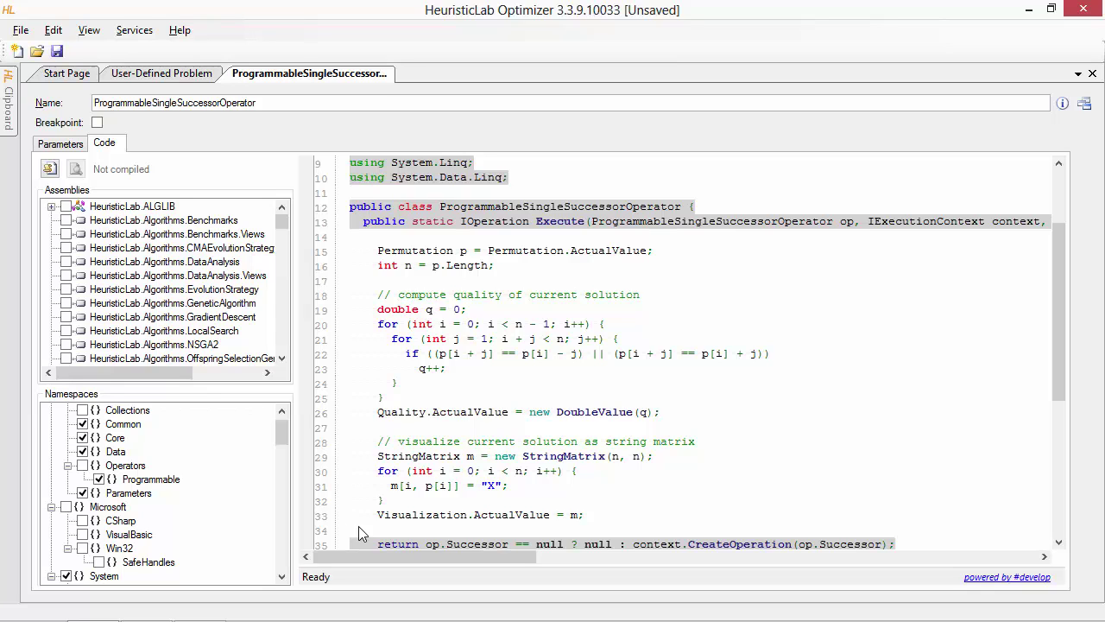
# Reference the PermutationEncoding assembly and namespace, then compile the evaluator code successfully
pyautogui.click(359, 530)
pyautogui.moveTo(288, 231); pyautogui.dragTo(273, 284)
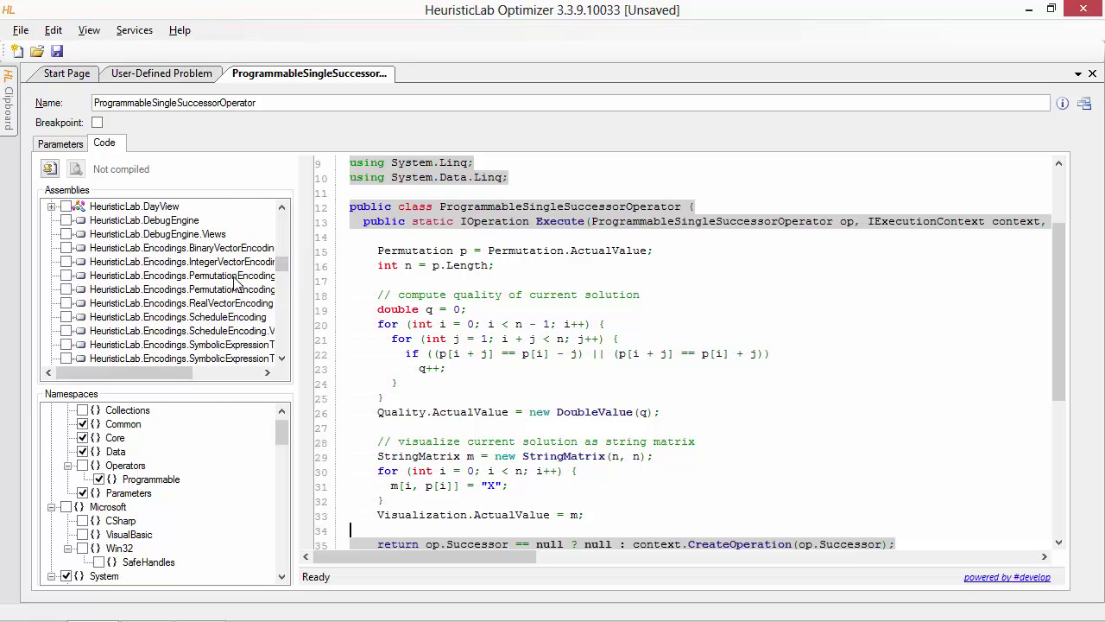
pyautogui.click(65, 275)
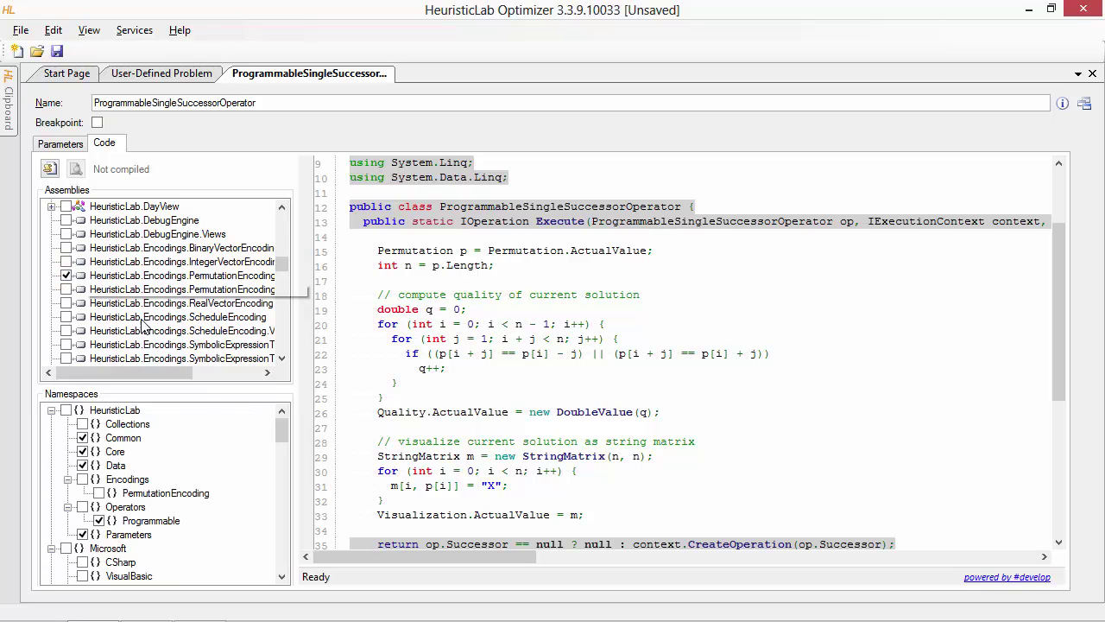
pyautogui.click(100, 493)
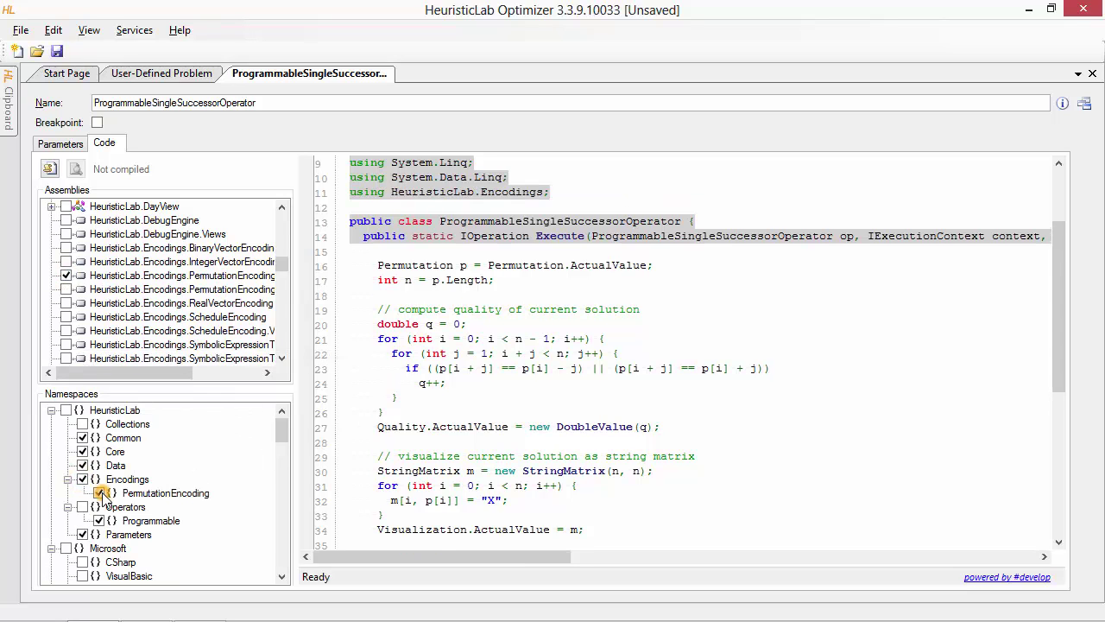
pyautogui.click(49, 170)
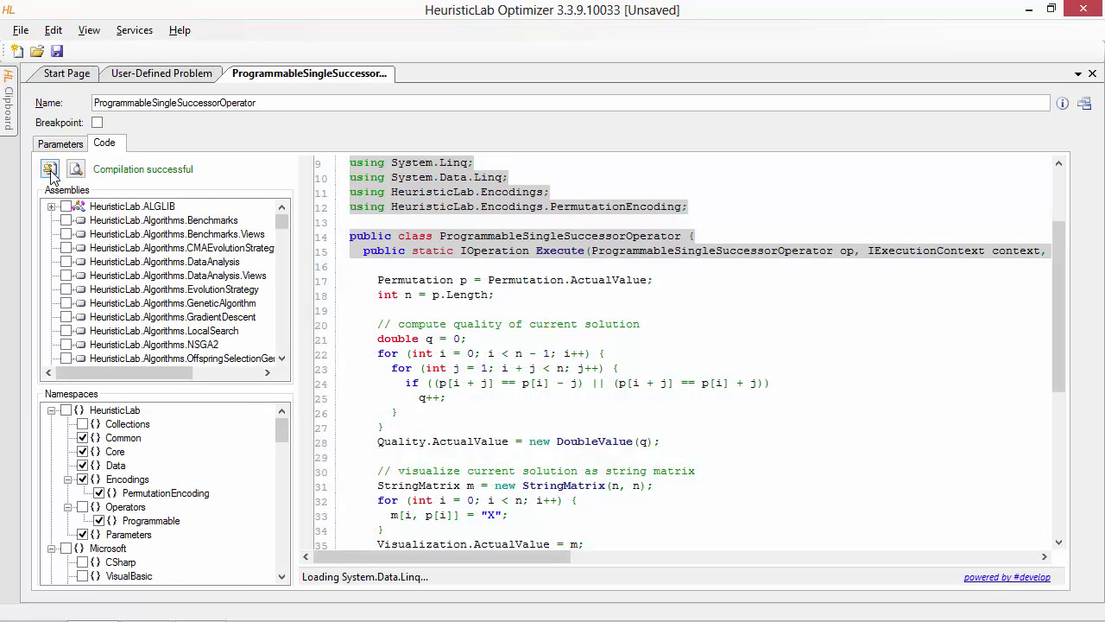
pyautogui.scroll(-1, 320, 156)
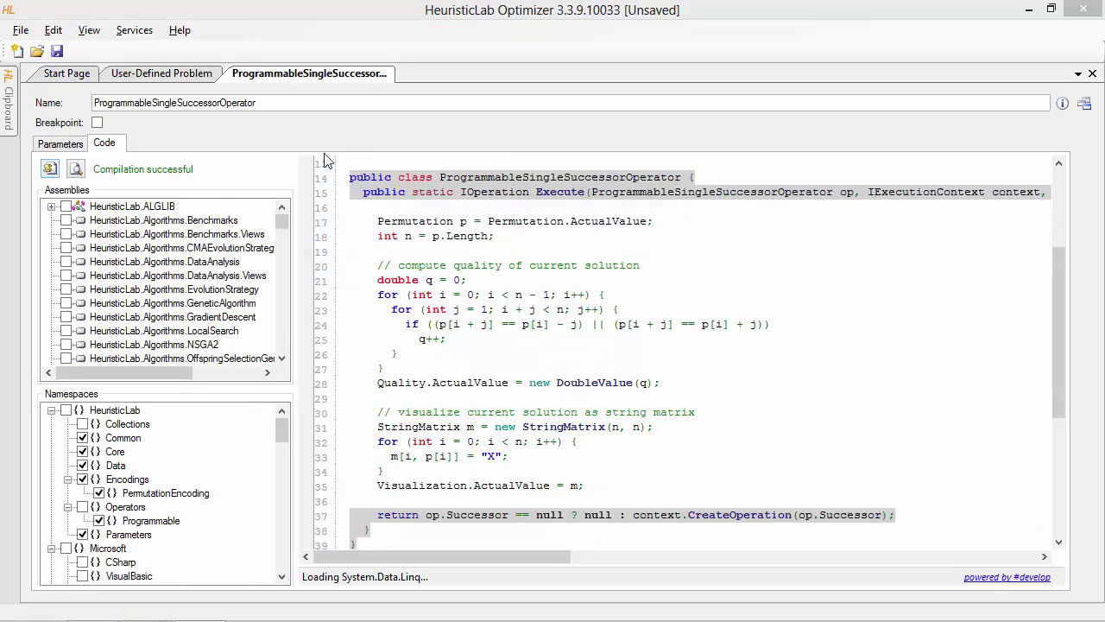
# Close the operator editor, confirm Maximization stays False, and select N's value to set 8
pyautogui.click(1092, 74)
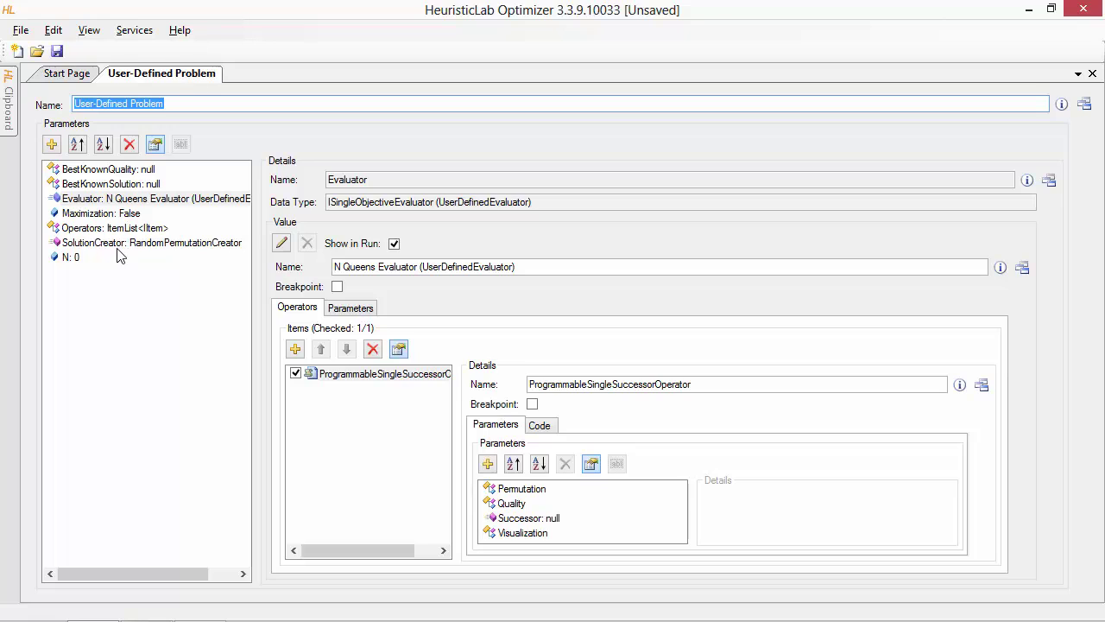
pyautogui.click(130, 215)
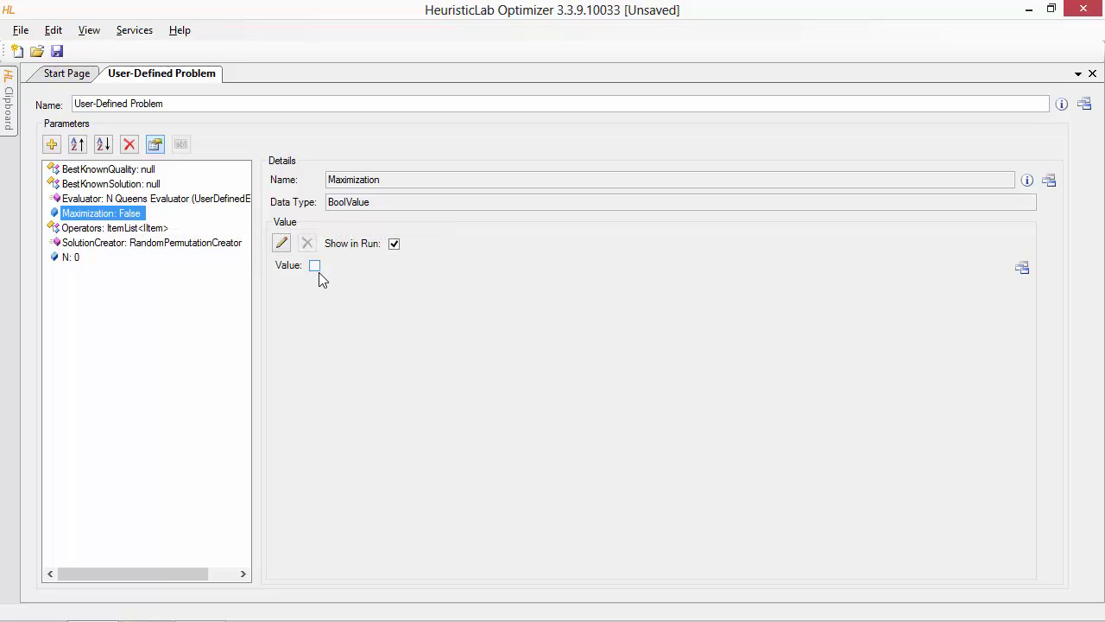
pyautogui.click(78, 259)
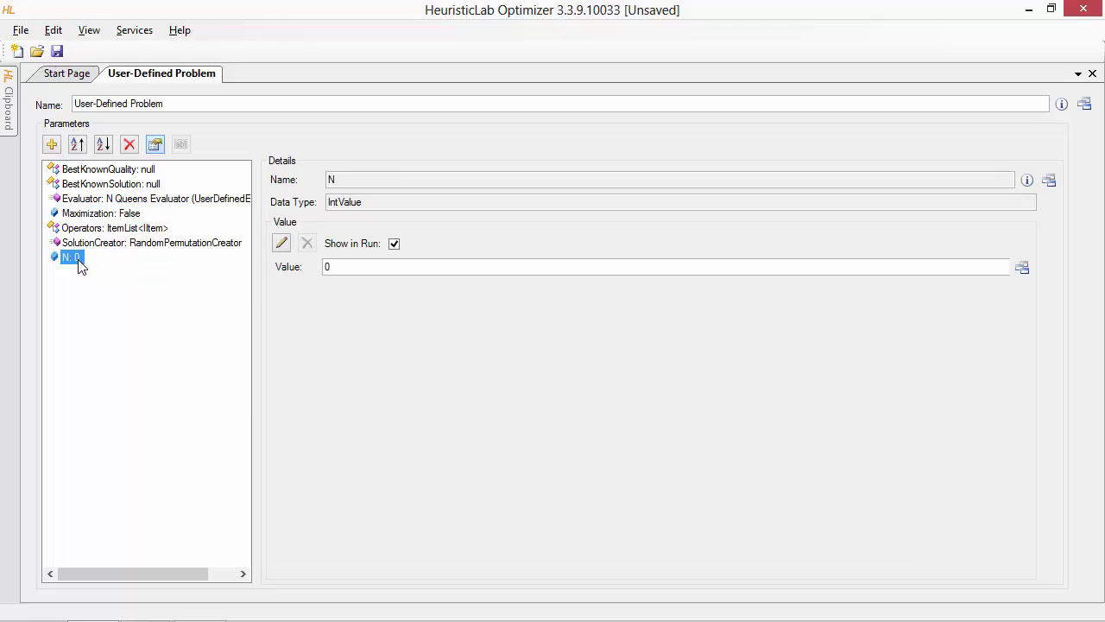
pyautogui.click(352, 266)
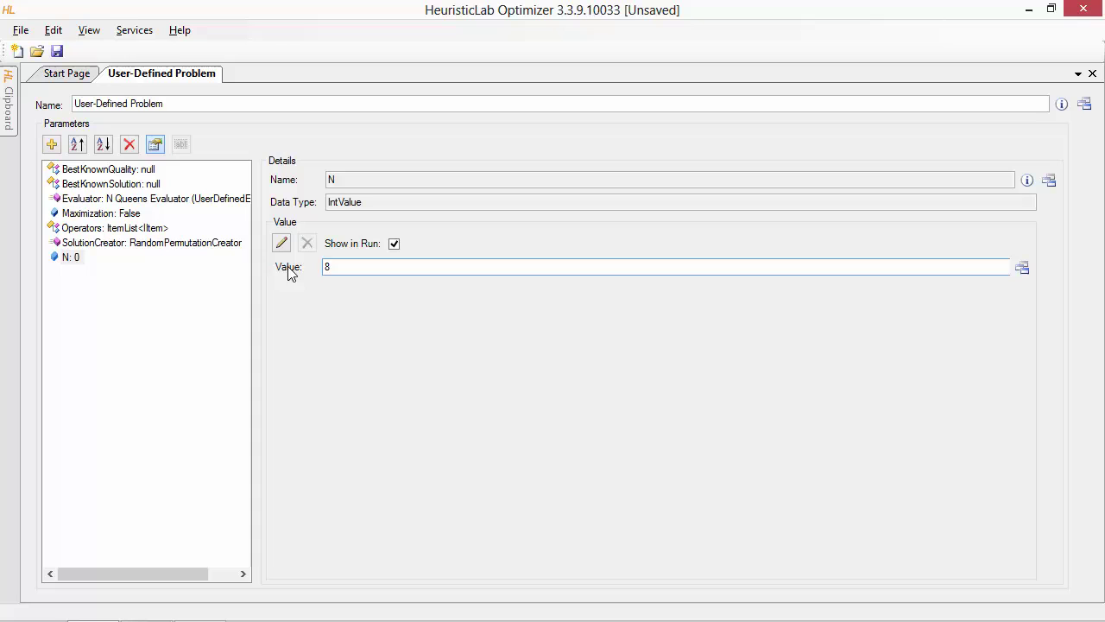
# Commit N as 8 and add CyclicCrossover and InsertionManipulator to the problem's Operators
pyautogui.click(152, 229)
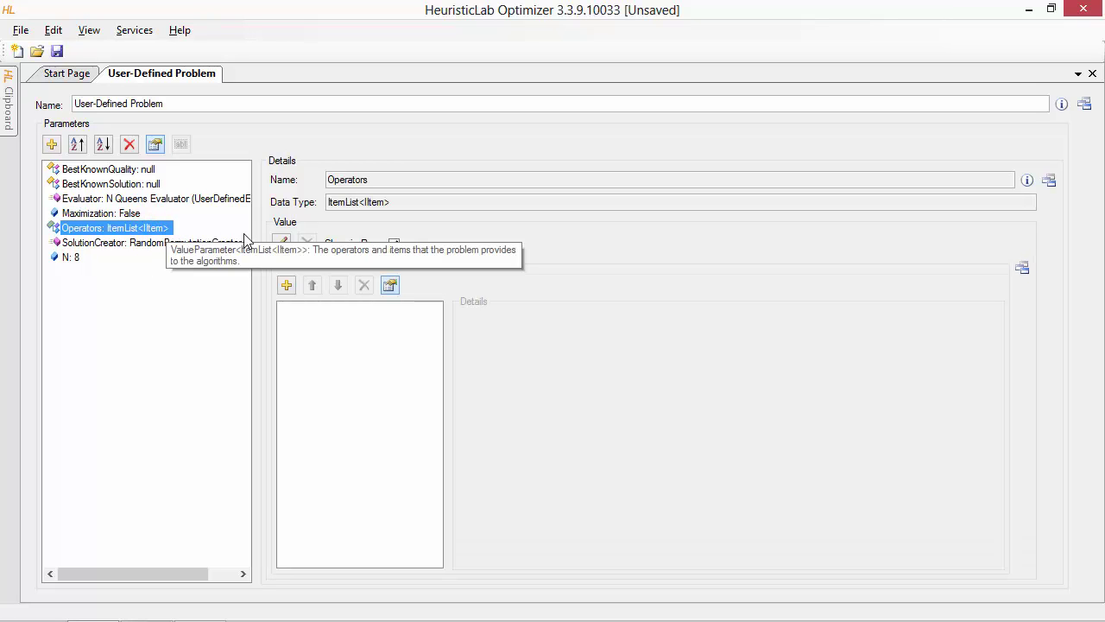
pyautogui.click(286, 286)
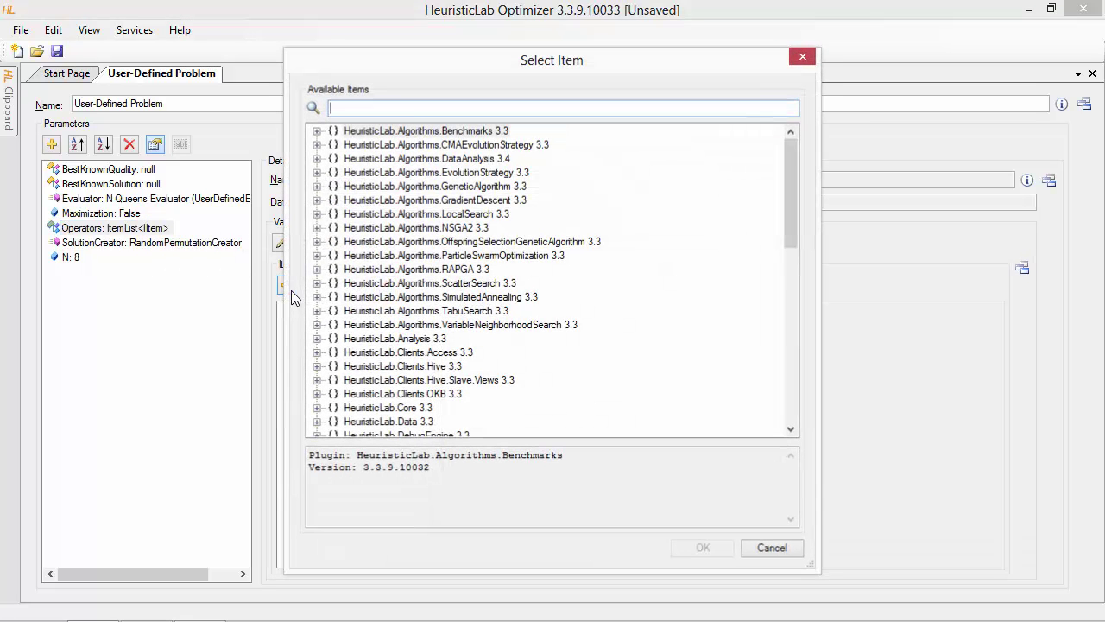
pyautogui.moveTo(790, 163); pyautogui.dragTo(792, 235)
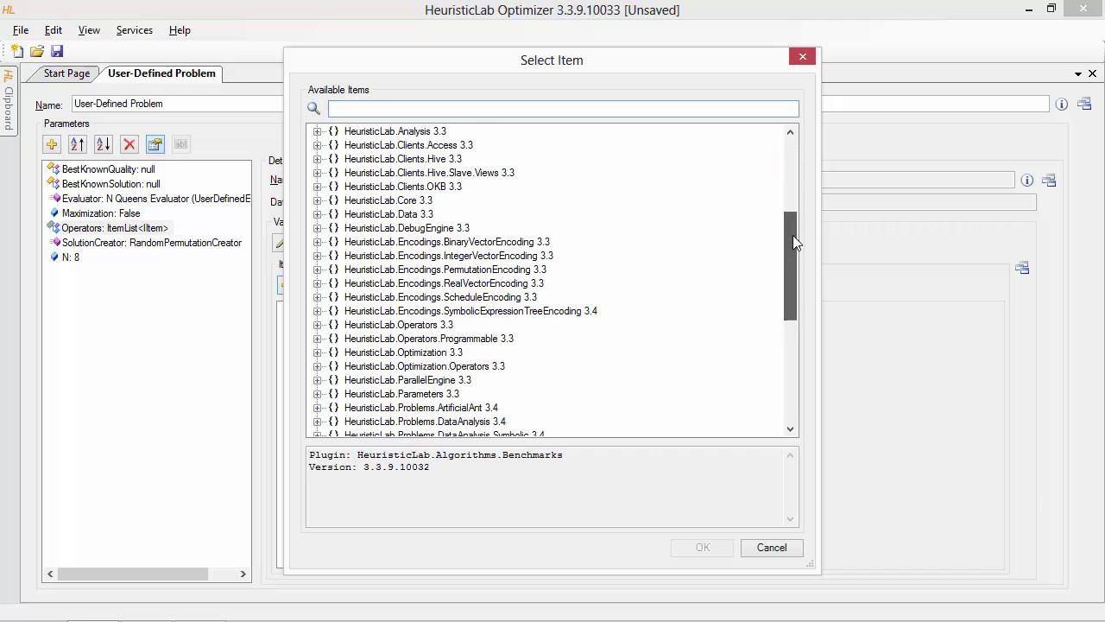
pyautogui.click(317, 270)
pyautogui.click(418, 161)
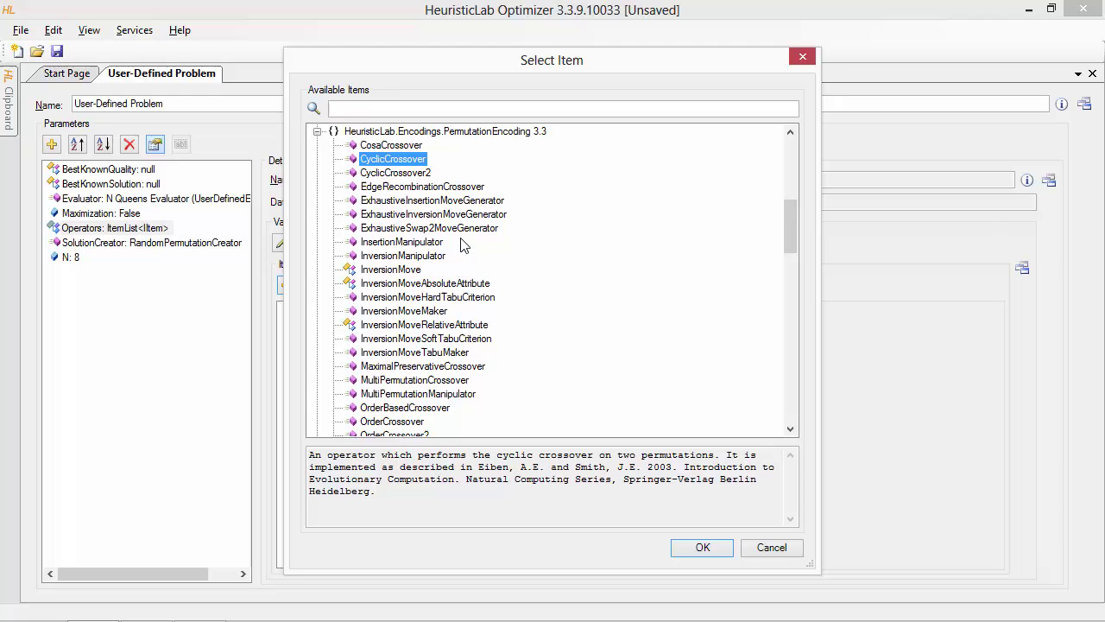
pyautogui.click(686, 553)
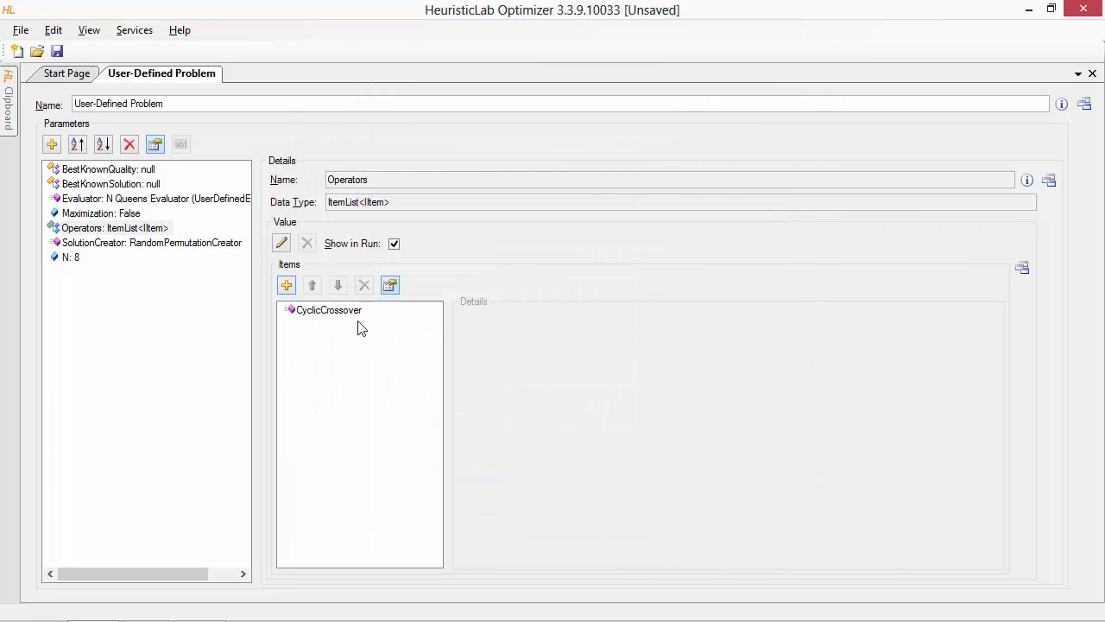
pyautogui.click(288, 286)
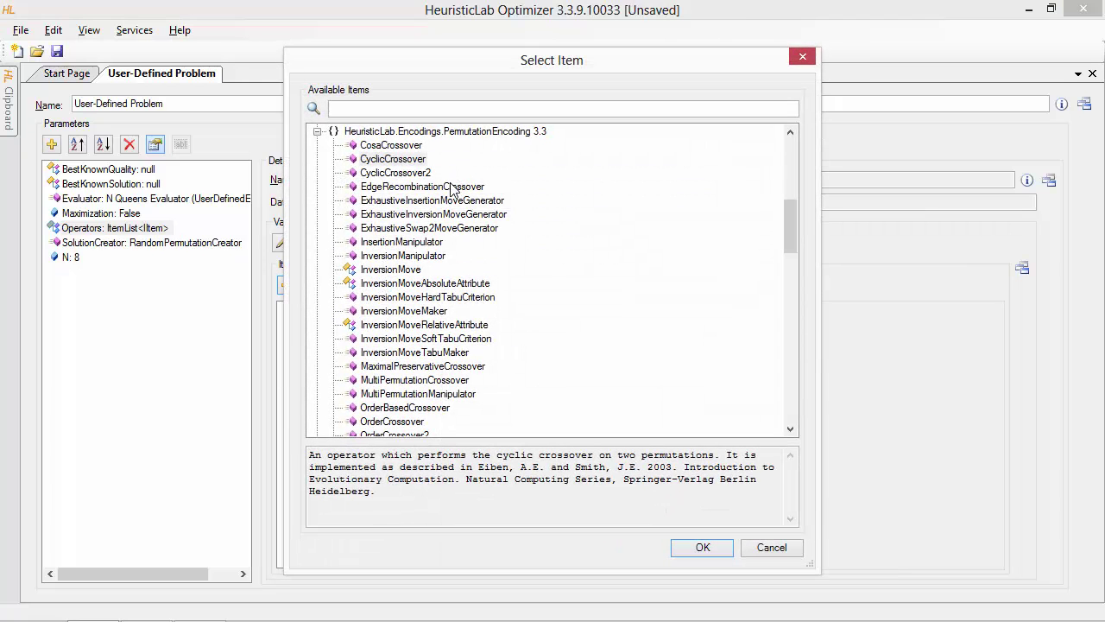
pyautogui.click(427, 244)
pyautogui.click(700, 549)
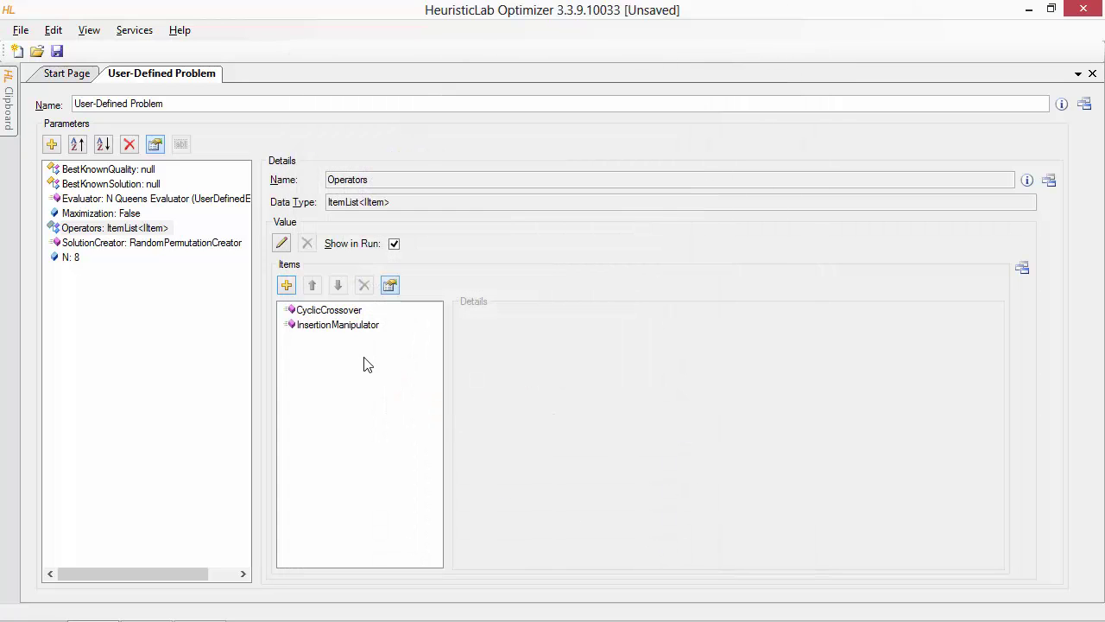
# Add InversionManipulator, MaximalPreservativeCrossover and OrderCrossover to the Operators list
pyautogui.click(290, 287)
pyautogui.click(419, 256)
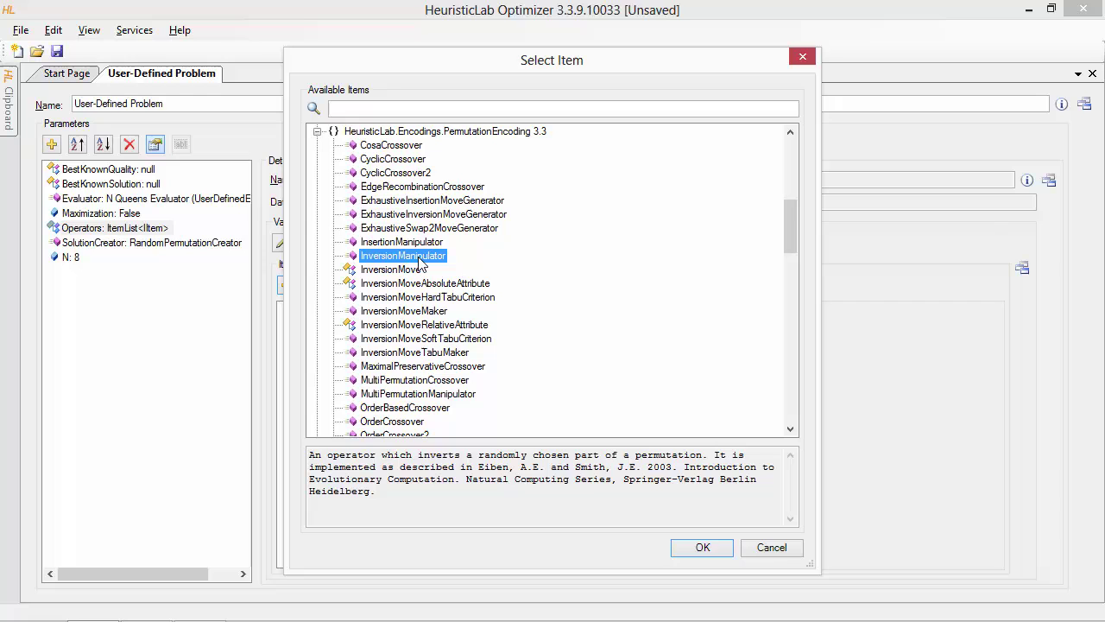
pyautogui.click(676, 538)
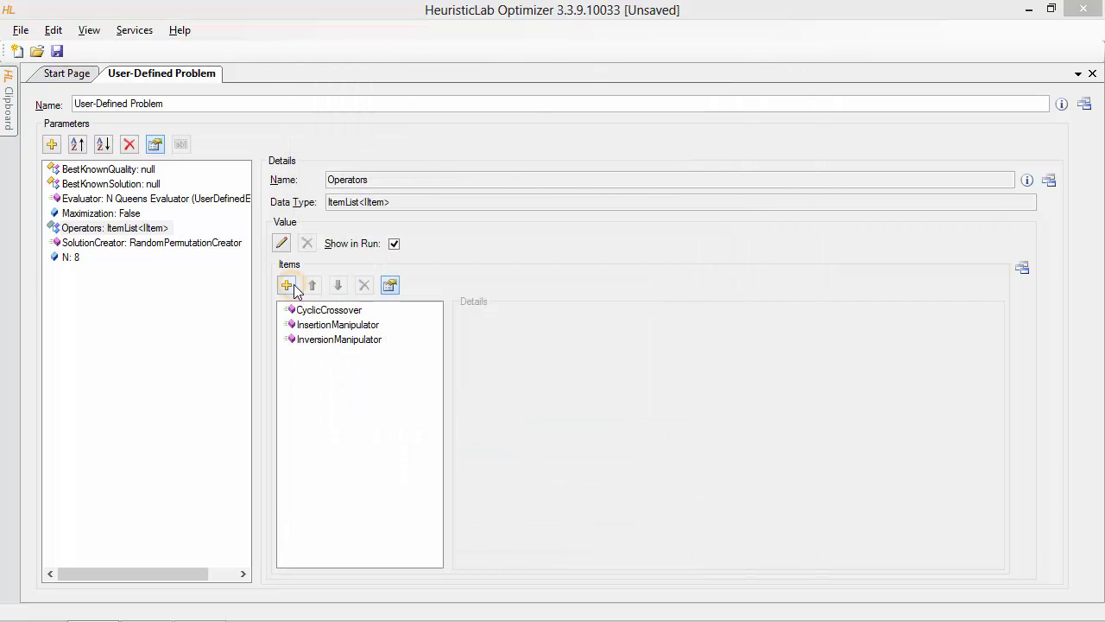
pyautogui.click(290, 285)
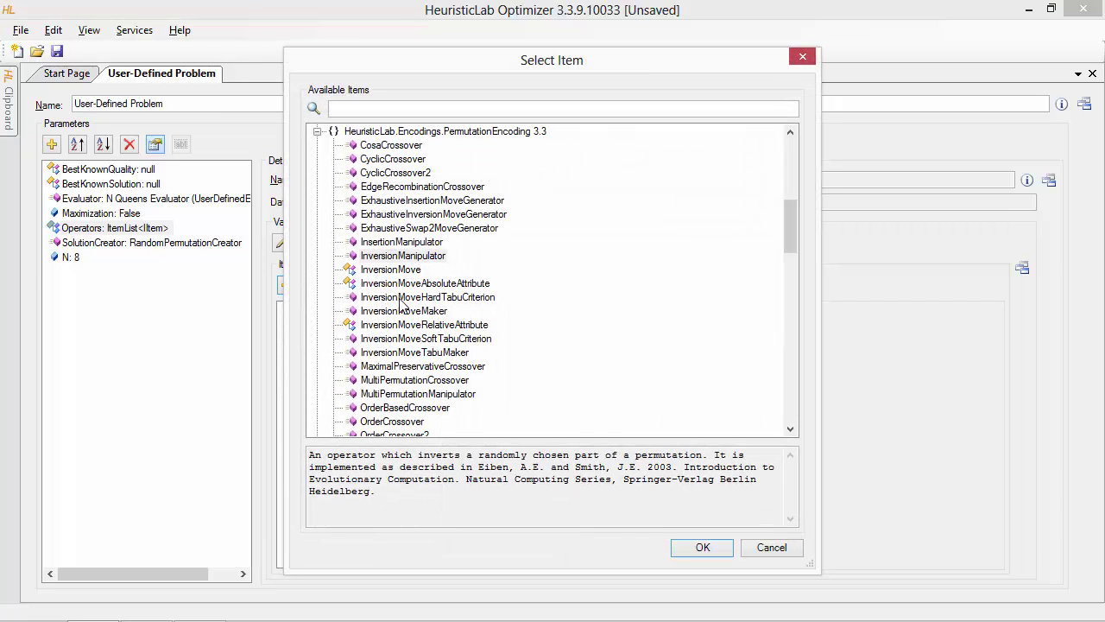
pyautogui.click(480, 366)
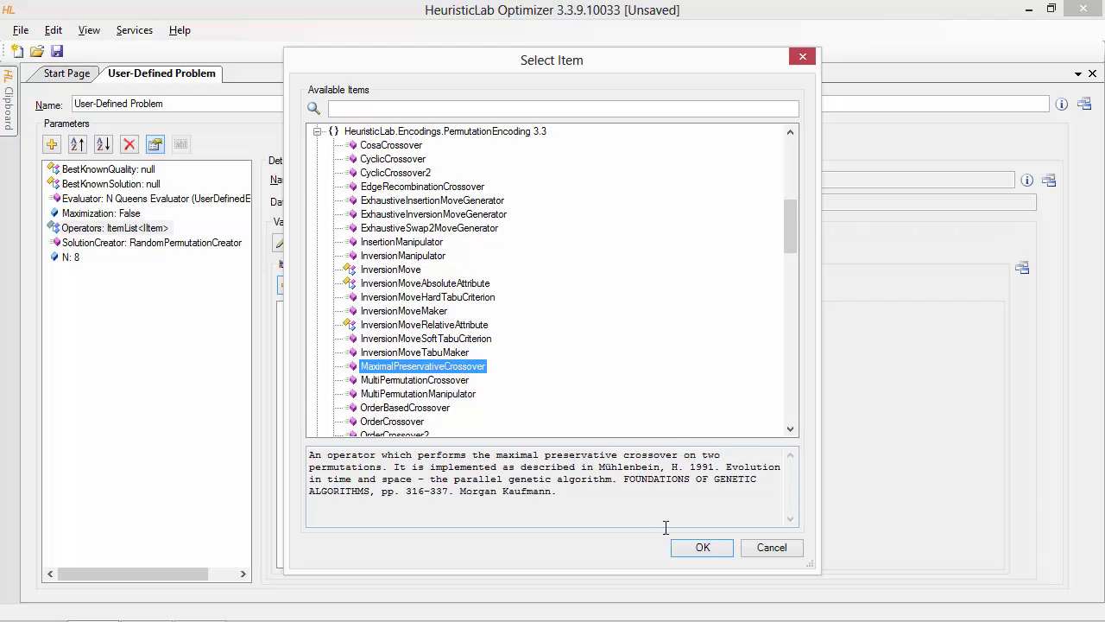
pyautogui.click(703, 547)
pyautogui.click(286, 284)
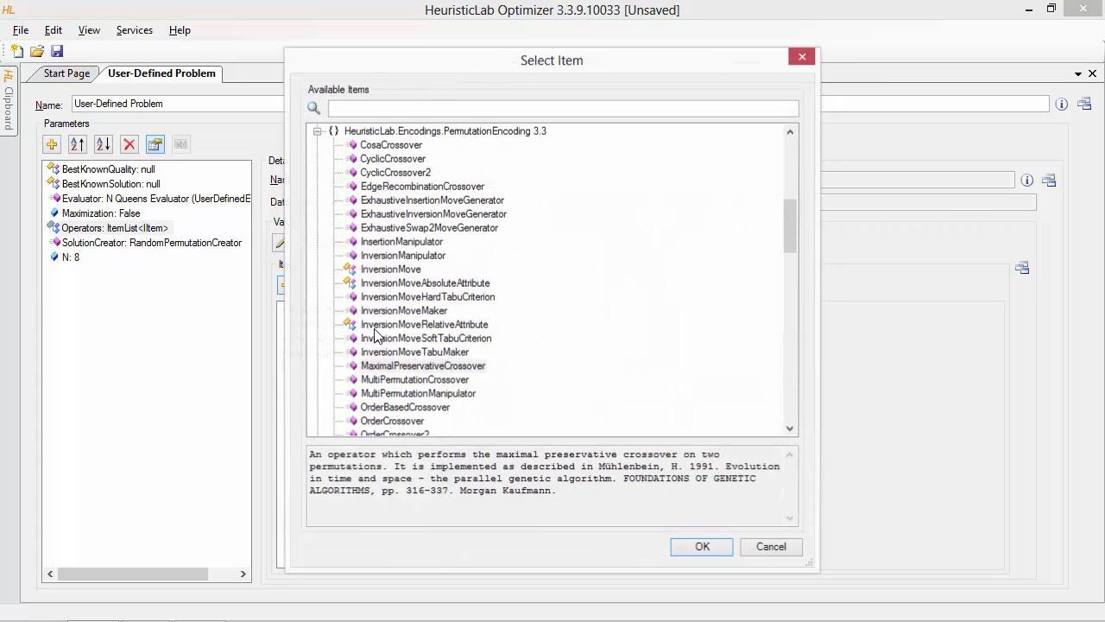
pyautogui.click(423, 420)
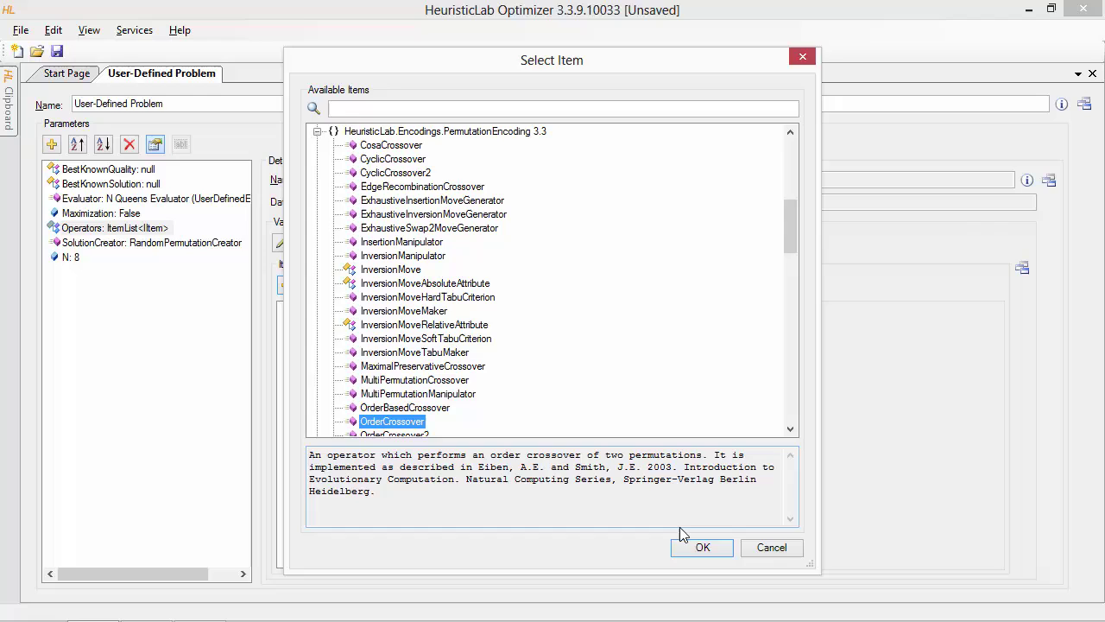
pyautogui.click(696, 547)
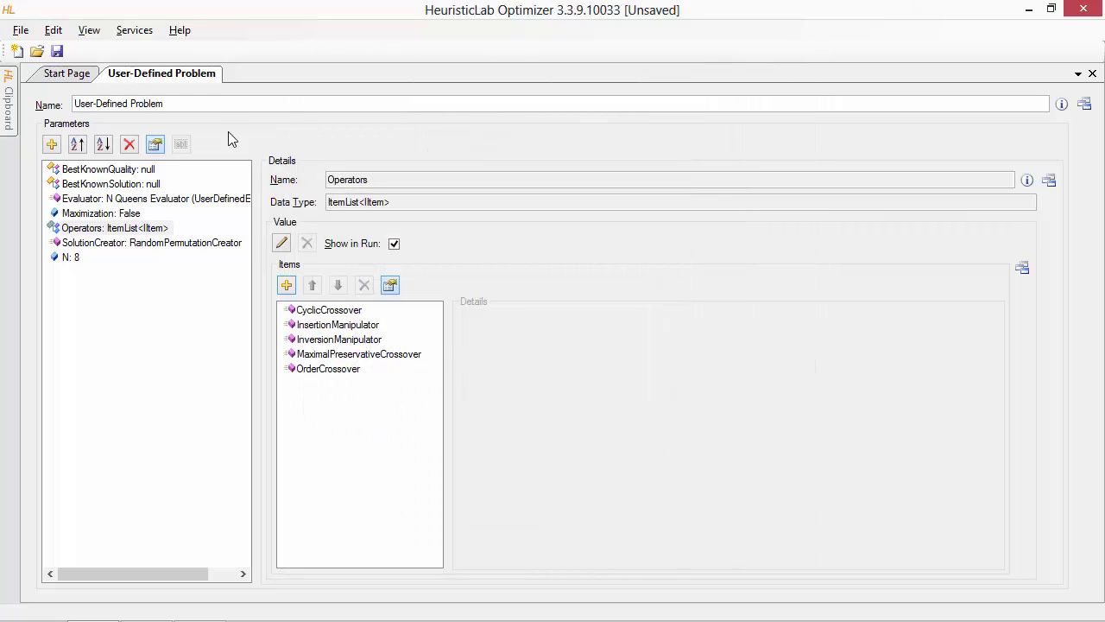
pyautogui.moveTo(223, 103); pyautogui.dragTo(7, 96)
# Rename the problem to N Queens, leaving its description unchanged
pyautogui.moveTo(7, 97)
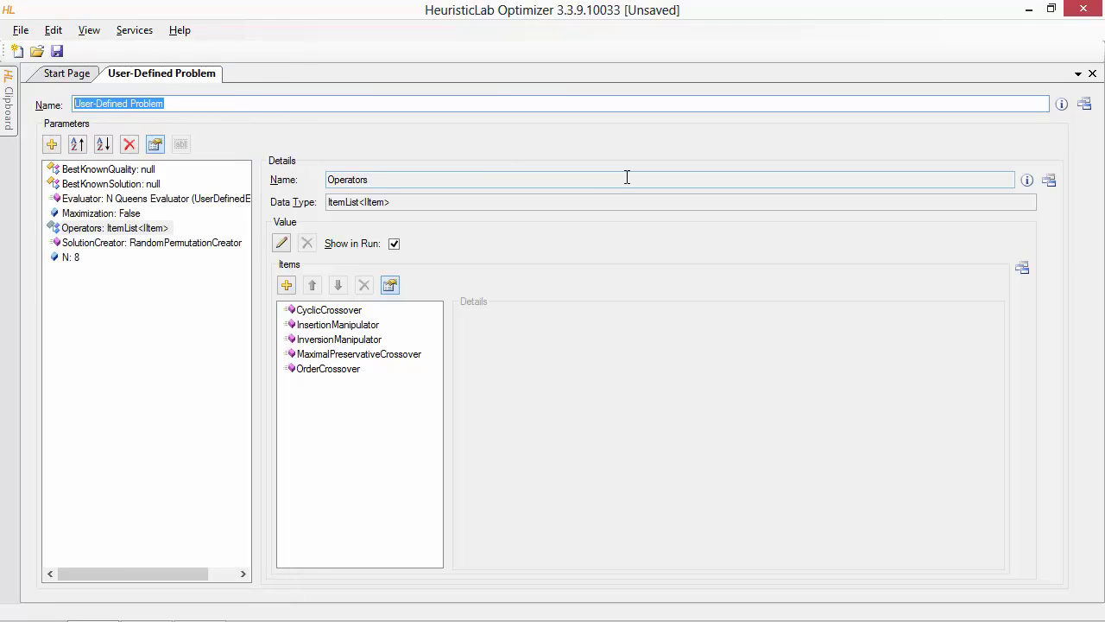
pyautogui.write('N Queens')
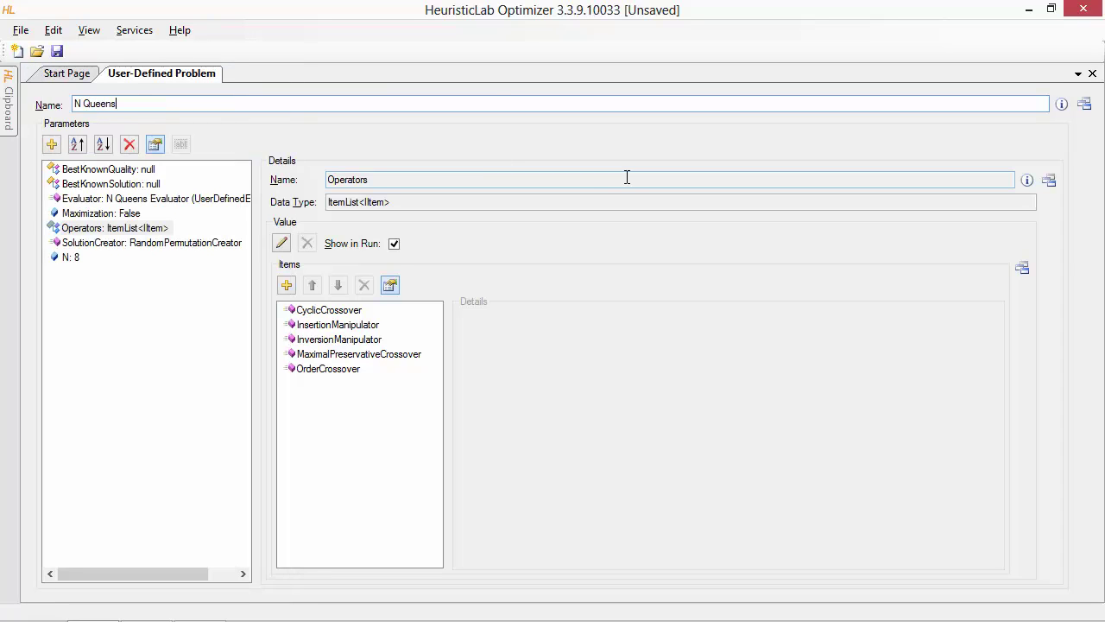
pyautogui.click(1061, 104)
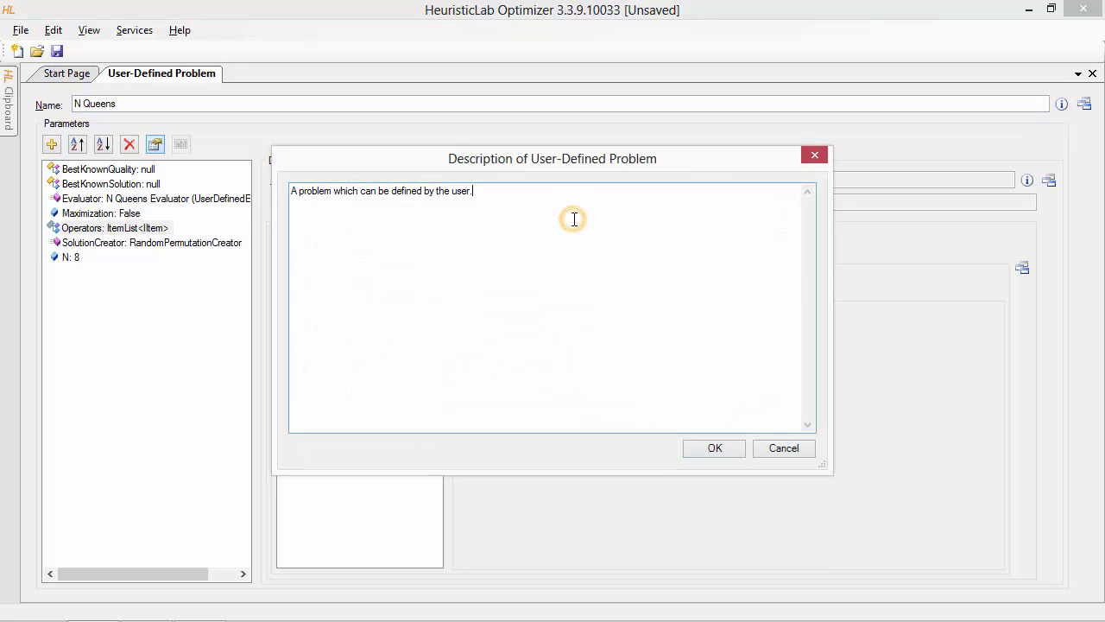
pyautogui.click(705, 453)
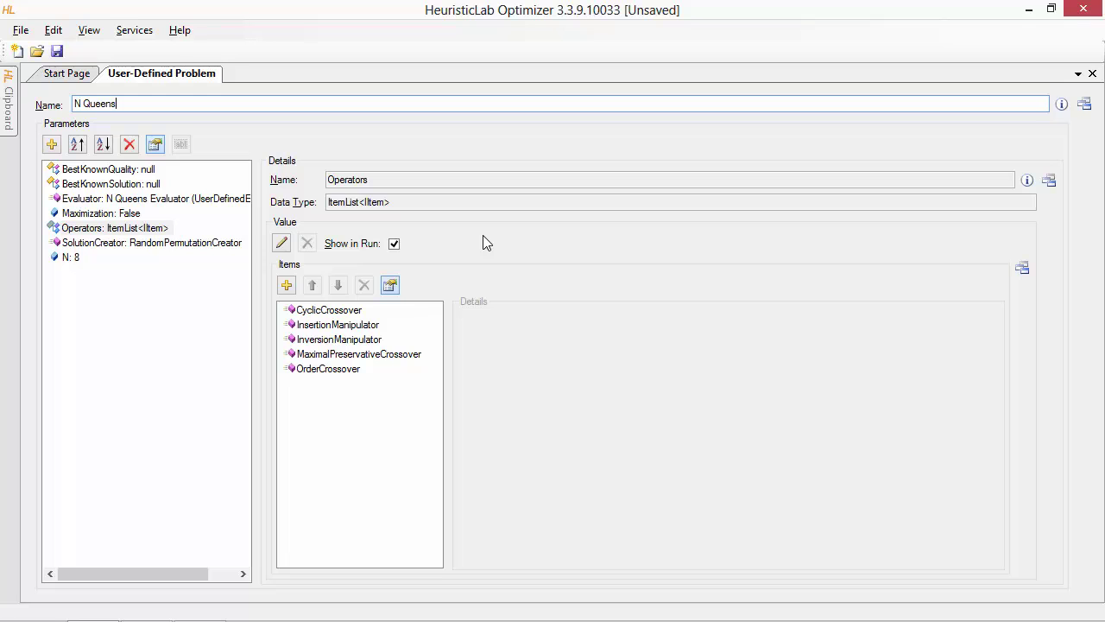
# Save the problem as n-queens.hl in the HeuristicLab documents folder
pyautogui.click(57, 51)
pyautogui.write('n-queens')
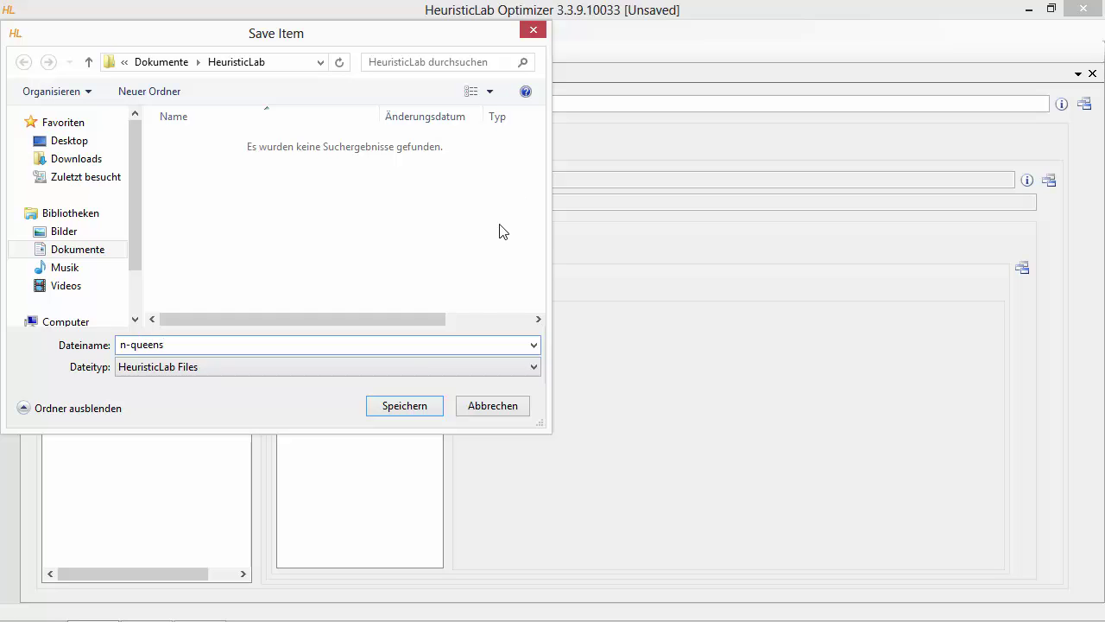
pyautogui.click(414, 408)
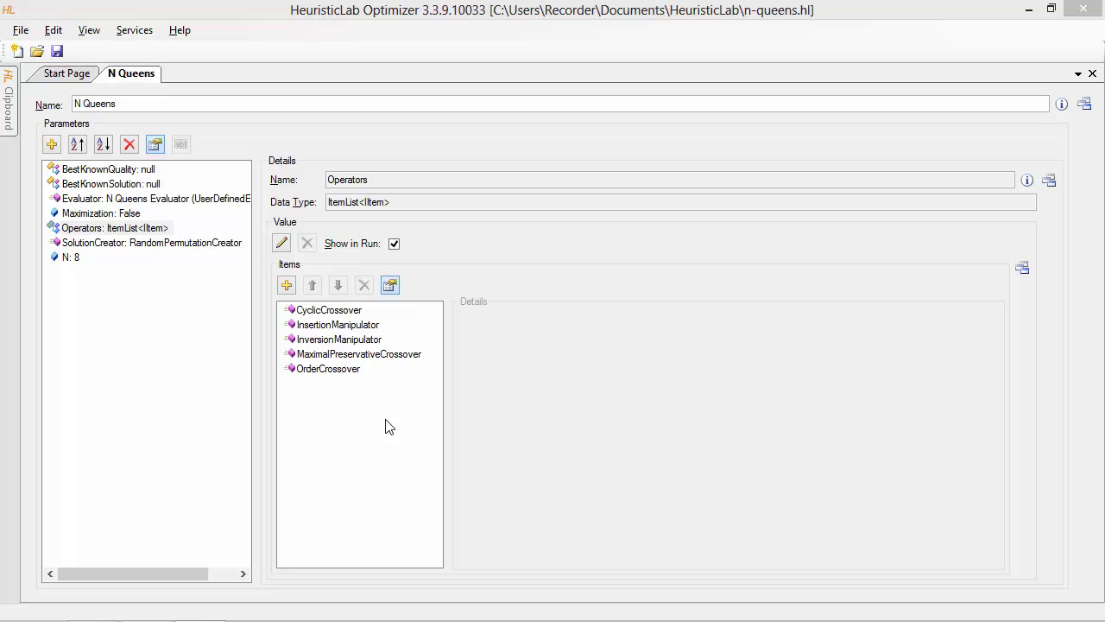
# Create a new Genetic Algorithm and load n-queens.hl as its problem
pyautogui.click(26, 33)
pyautogui.click(41, 47)
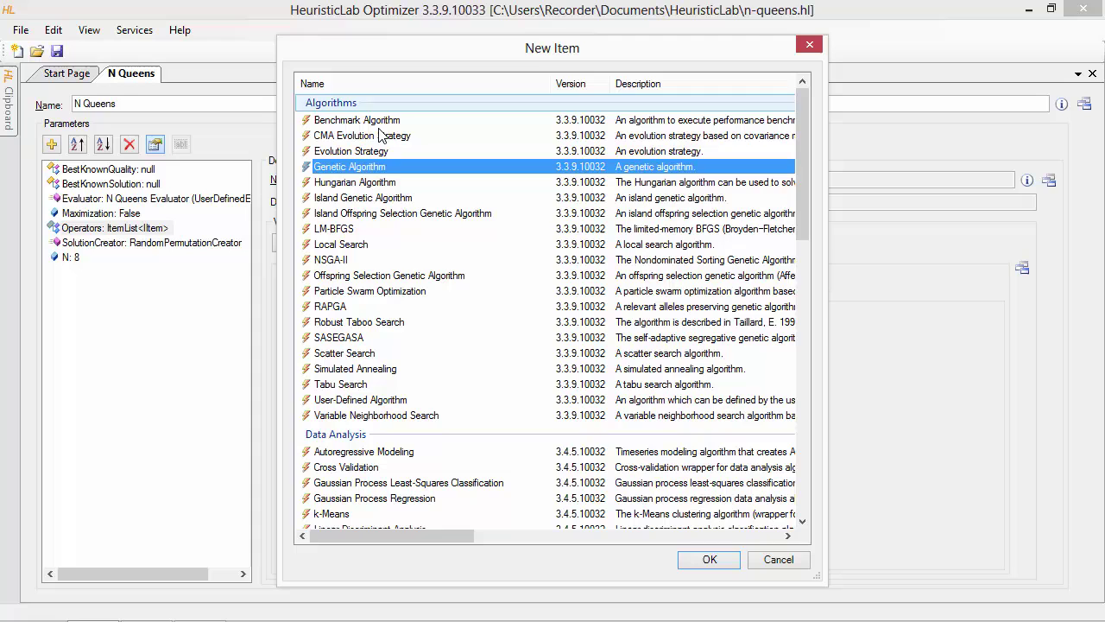
pyautogui.doubleClick(388, 167)
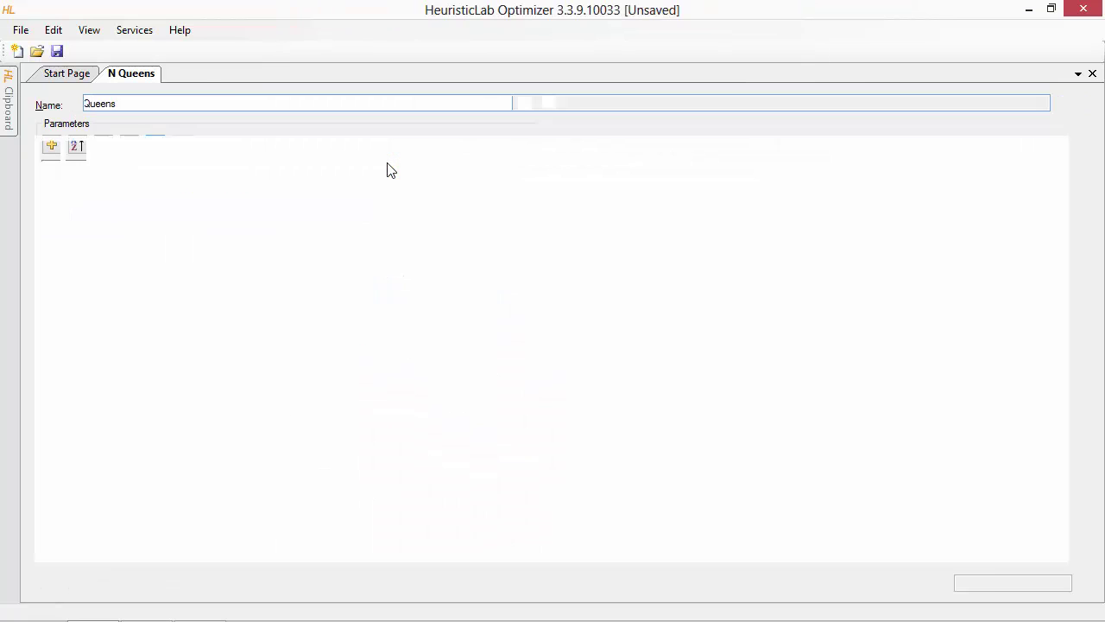
pyautogui.click(76, 156)
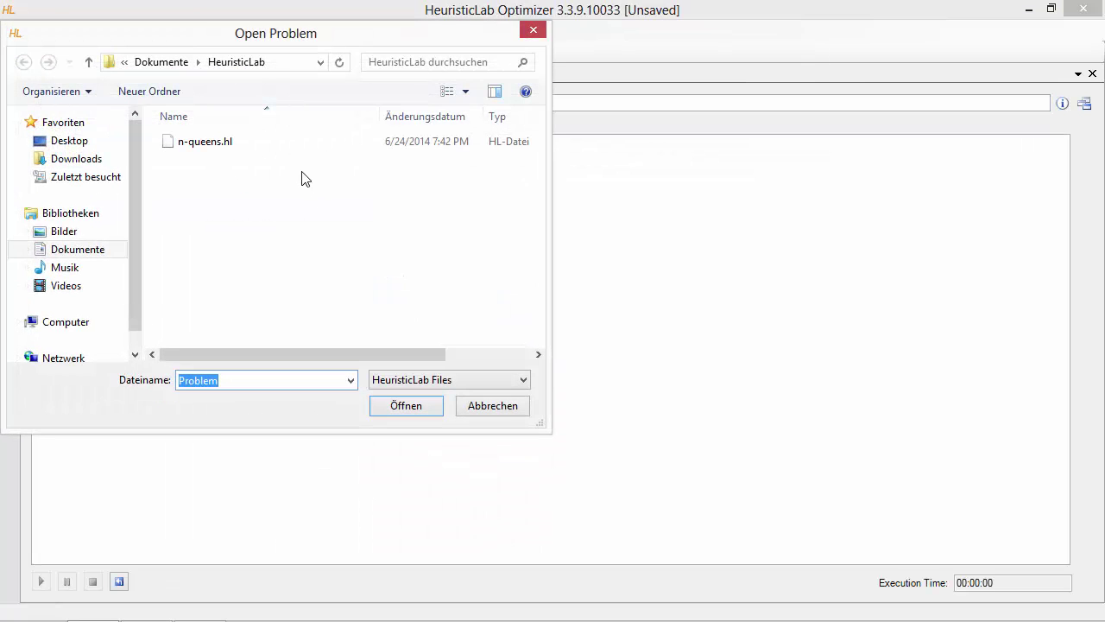
pyautogui.click(230, 148)
pyautogui.doubleClick(229, 148)
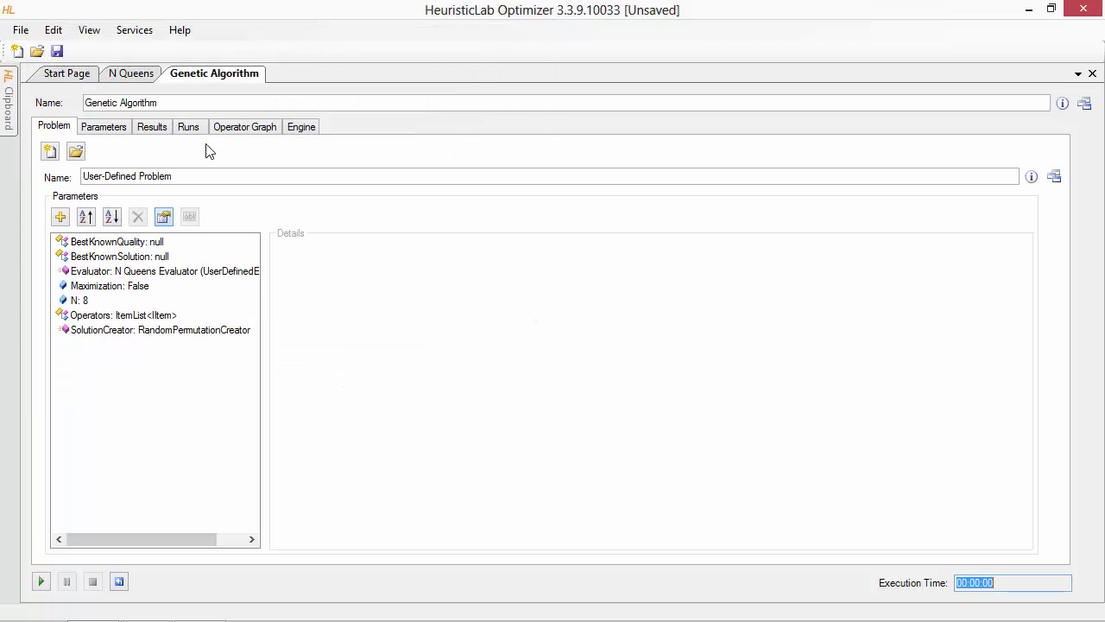
# Set MaximumGenerations to 100 and PopulationSize to 50
pyautogui.click(116, 130)
pyautogui.click(143, 237)
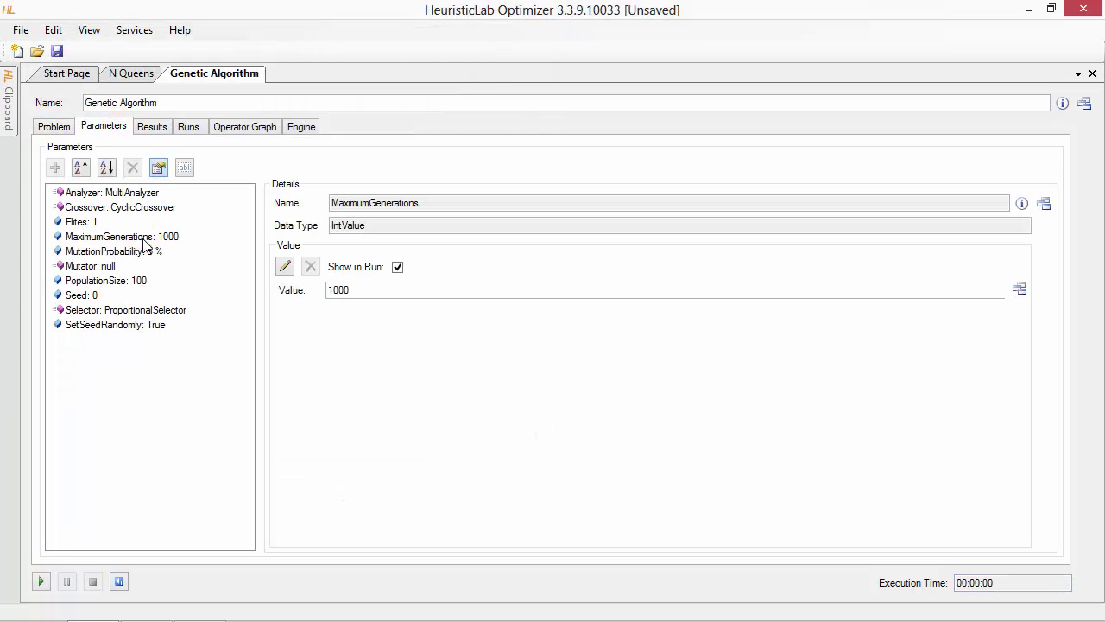
pyautogui.click(438, 292)
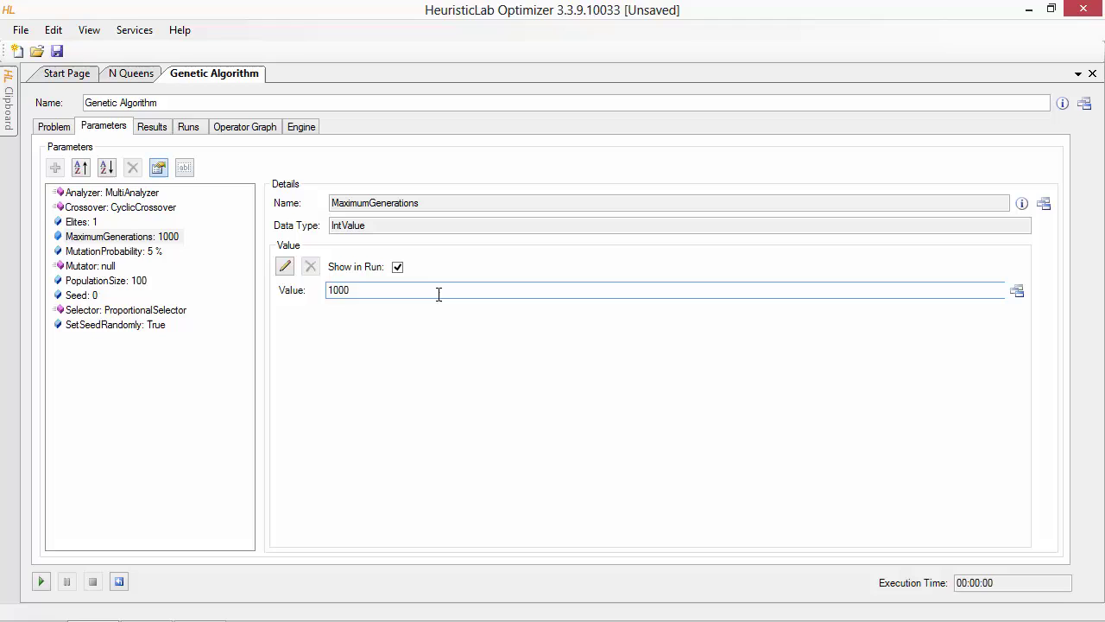
pyautogui.click(155, 252)
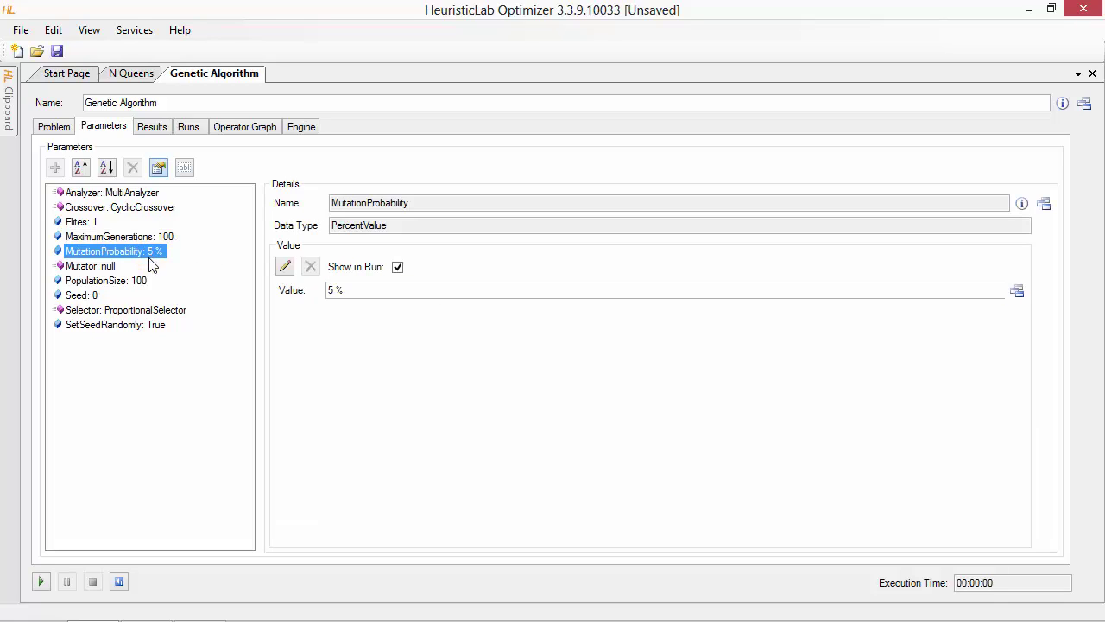
pyautogui.click(141, 282)
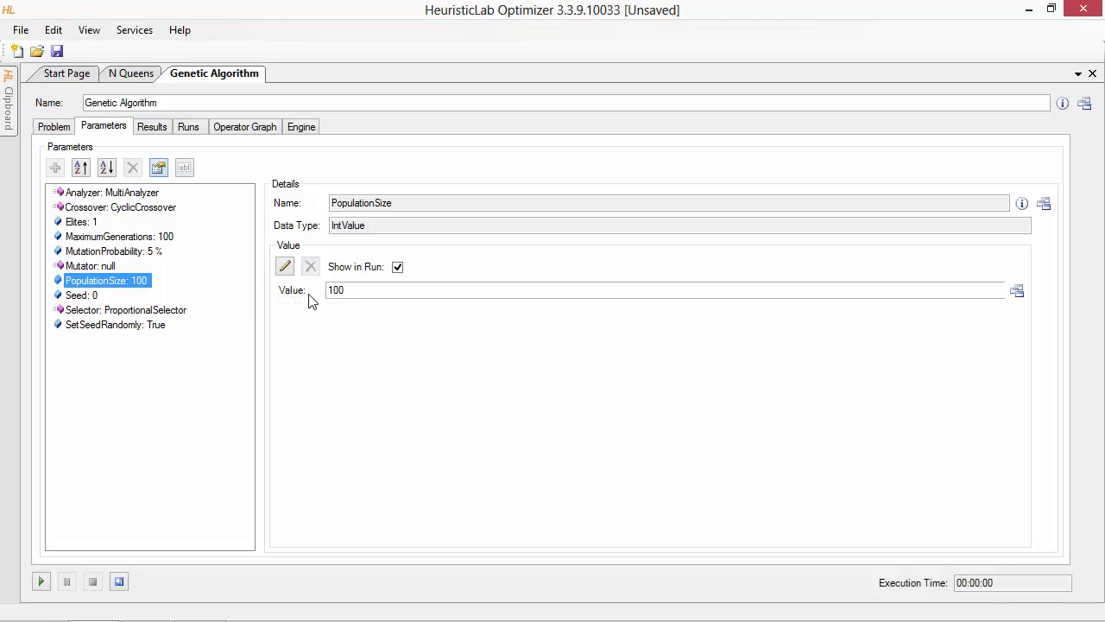
pyautogui.moveTo(378, 291); pyautogui.dragTo(271, 289)
pyautogui.write('50')
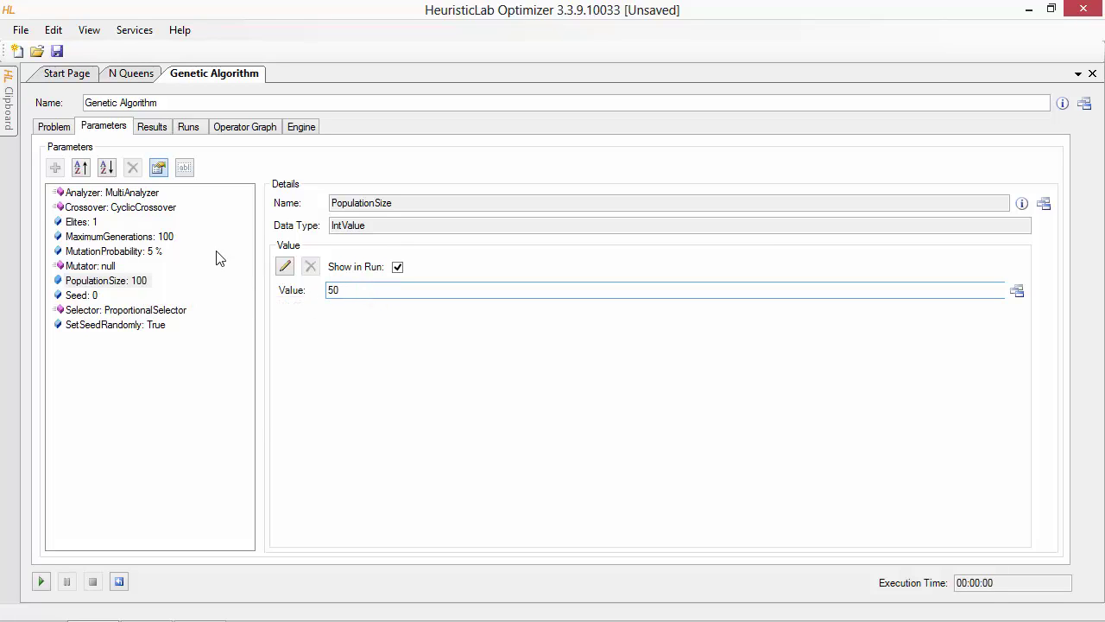
# Choose OrderCrossover as the crossover and InversionManipulator as the mutator
pyautogui.click(144, 210)
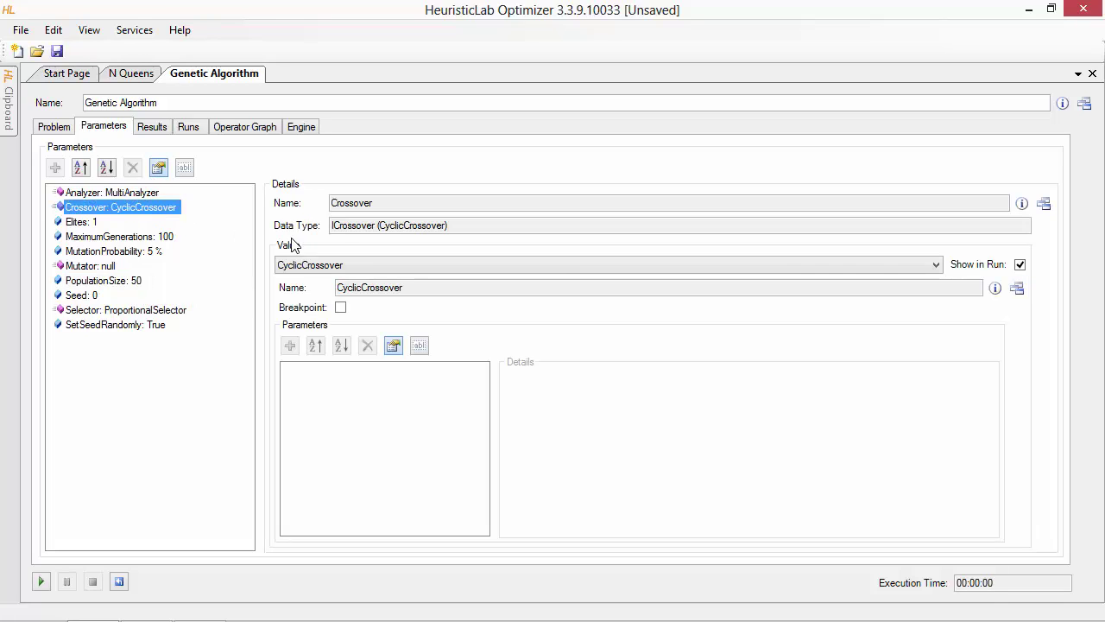
pyautogui.click(352, 263)
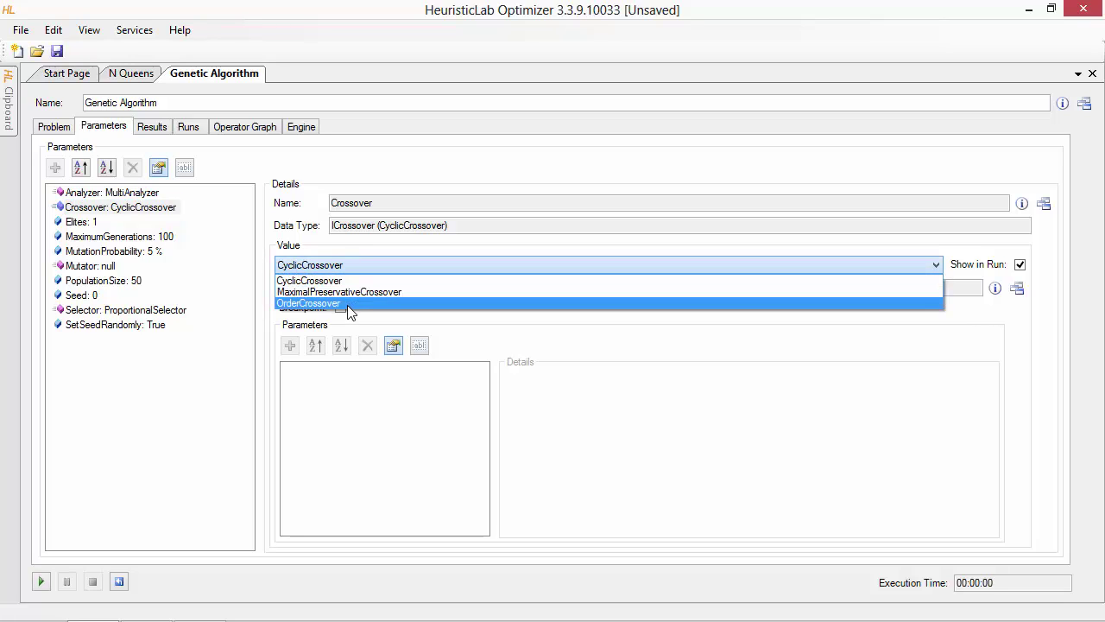
pyautogui.click(346, 302)
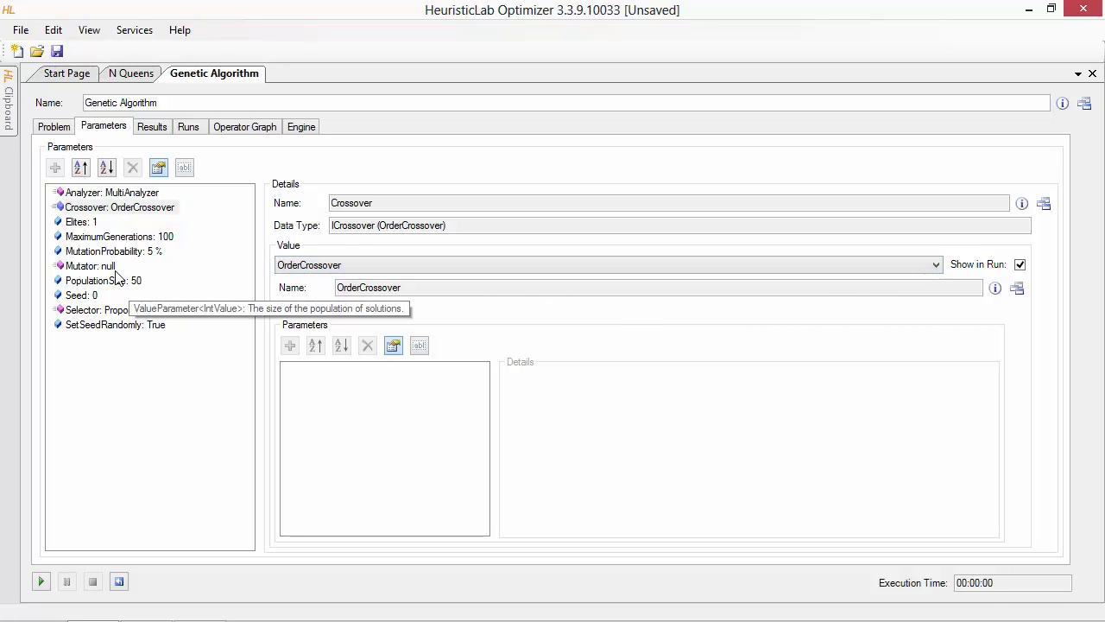
pyautogui.click(91, 266)
pyautogui.click(294, 265)
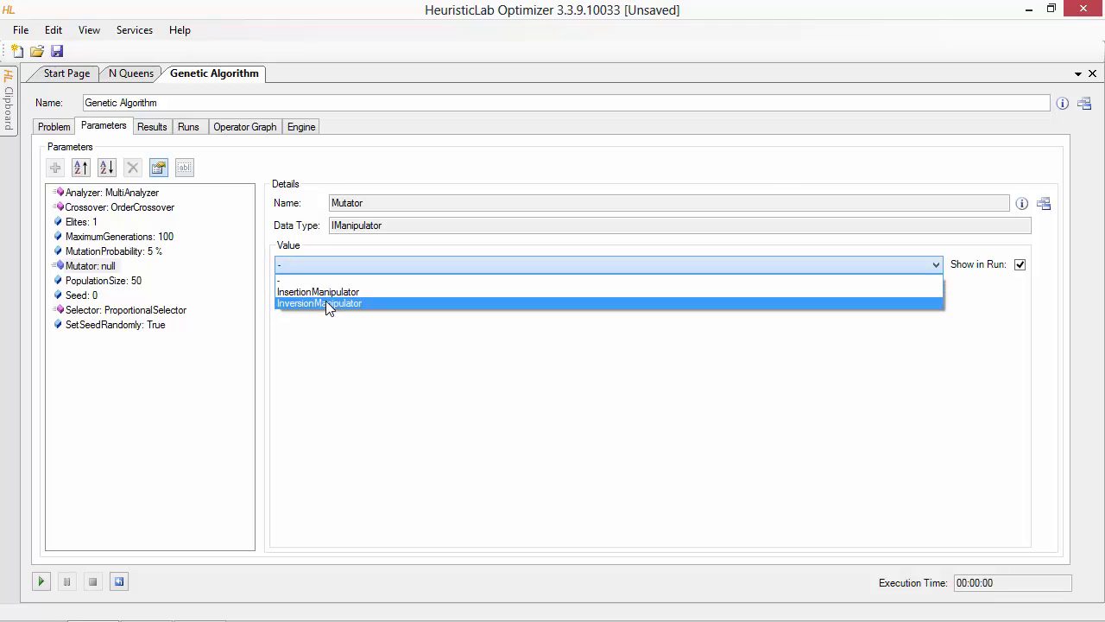
pyautogui.click(325, 303)
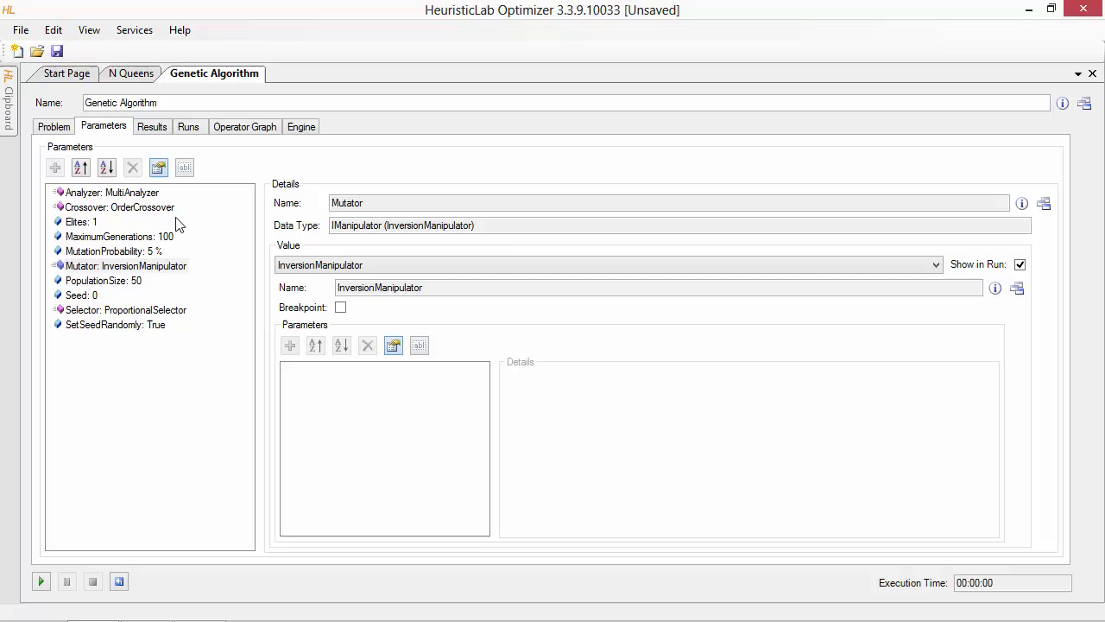
# Add BestScopeSolutionAnalyzer, found by searching 'bestsco', to the algorithm's Analyzer
pyautogui.click(144, 195)
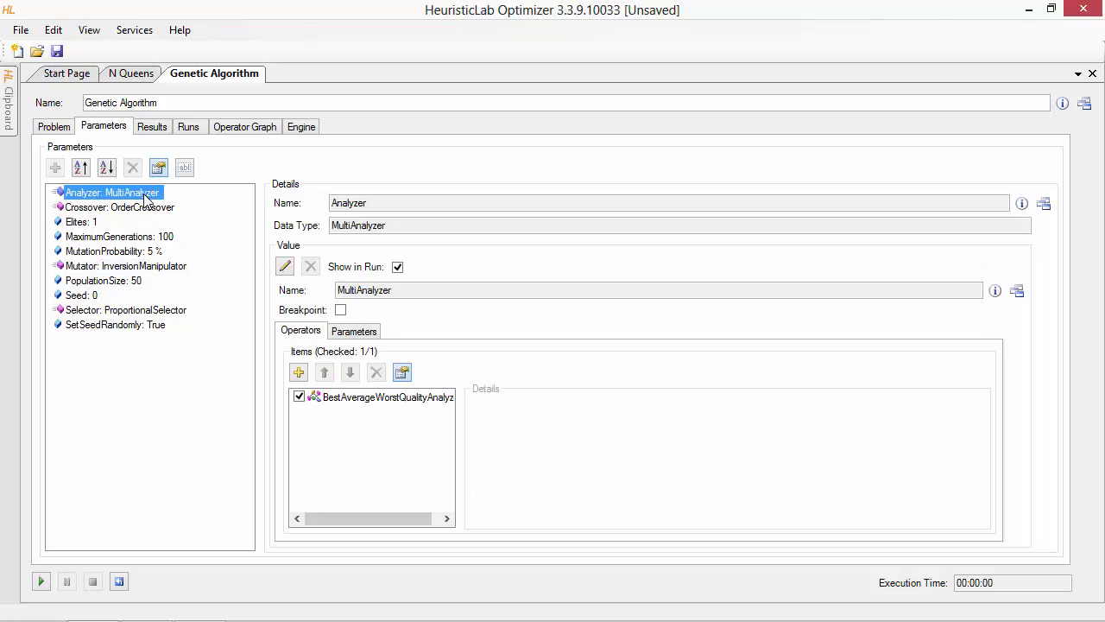
pyautogui.click(299, 372)
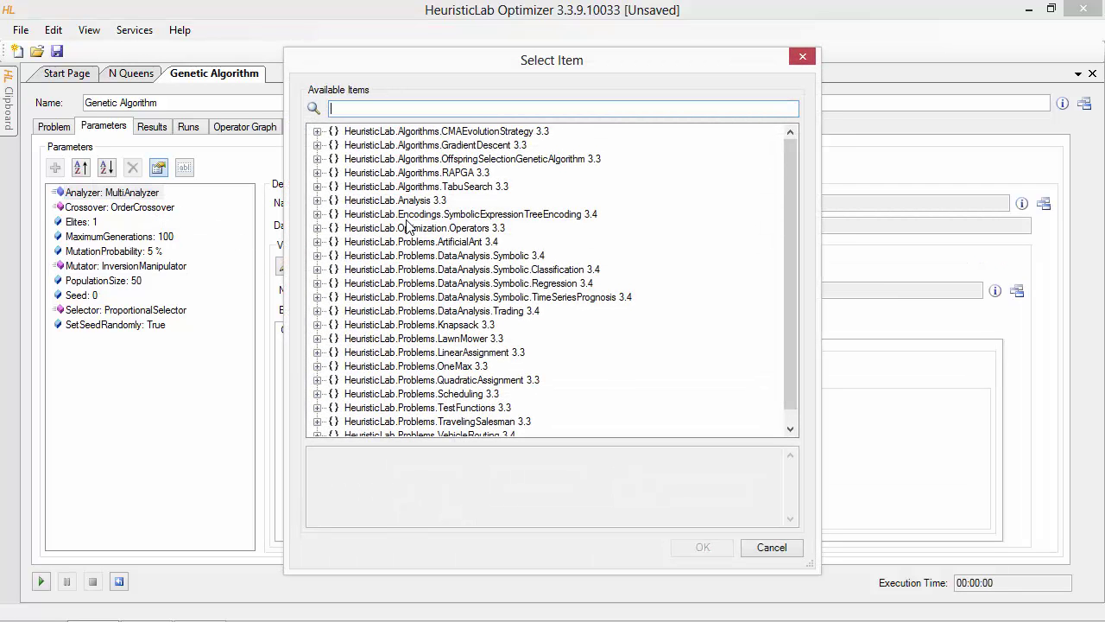
pyautogui.write('bestsco')
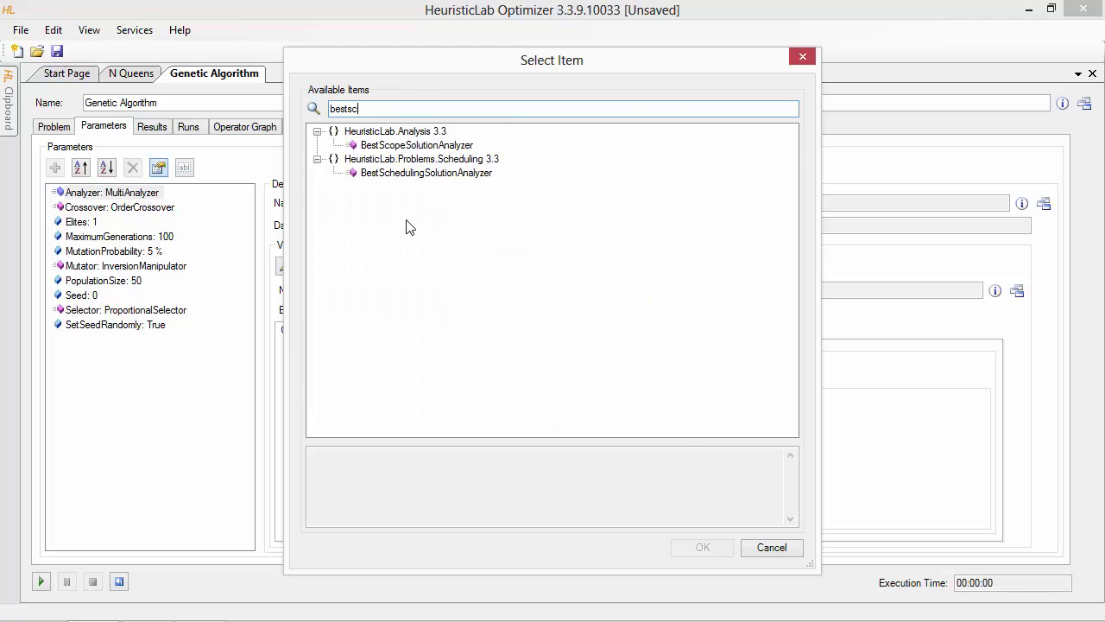
pyautogui.doubleClick(418, 145)
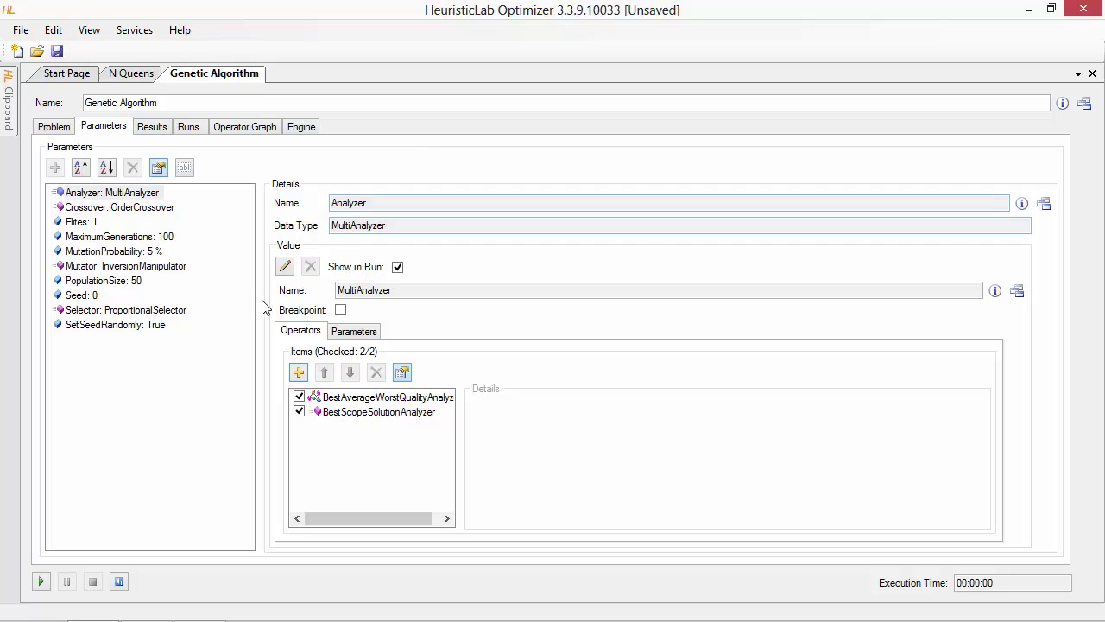
# Run the algorithm and view best scope 21's Visualization for solution [4;1;5;0;6;3;7;2]
pyautogui.click(41, 581)
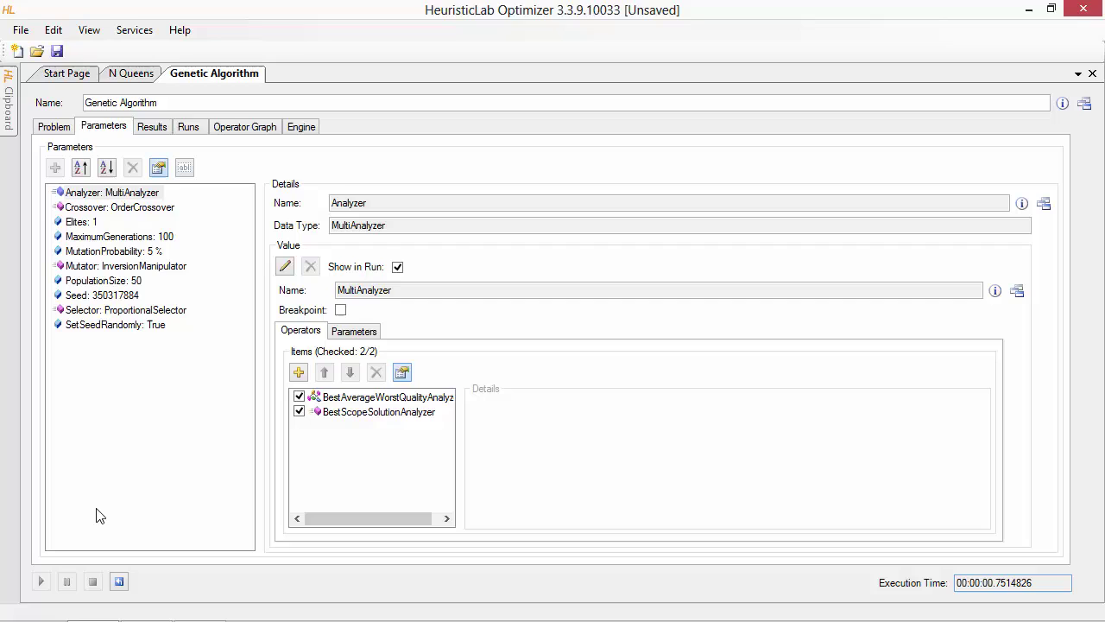
pyautogui.click(161, 129)
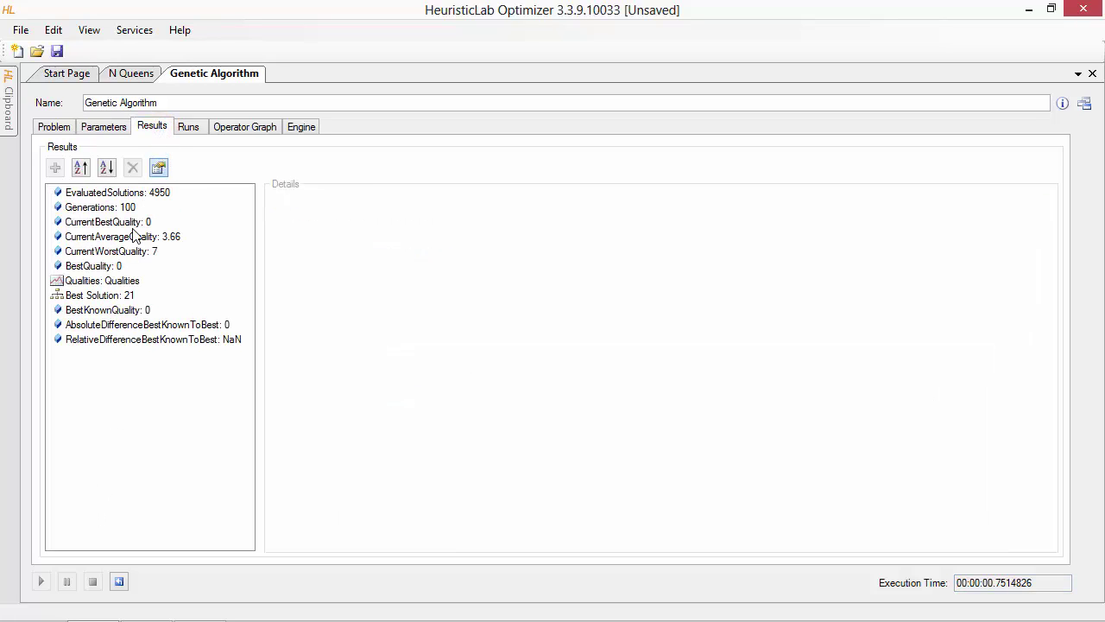
pyautogui.click(118, 296)
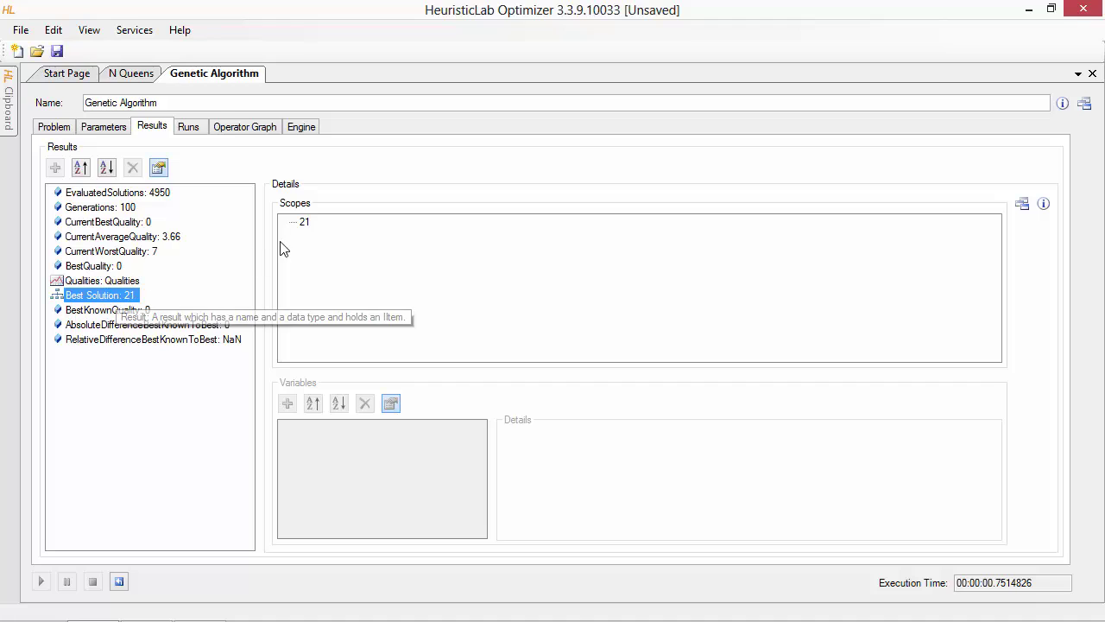
pyautogui.click(302, 222)
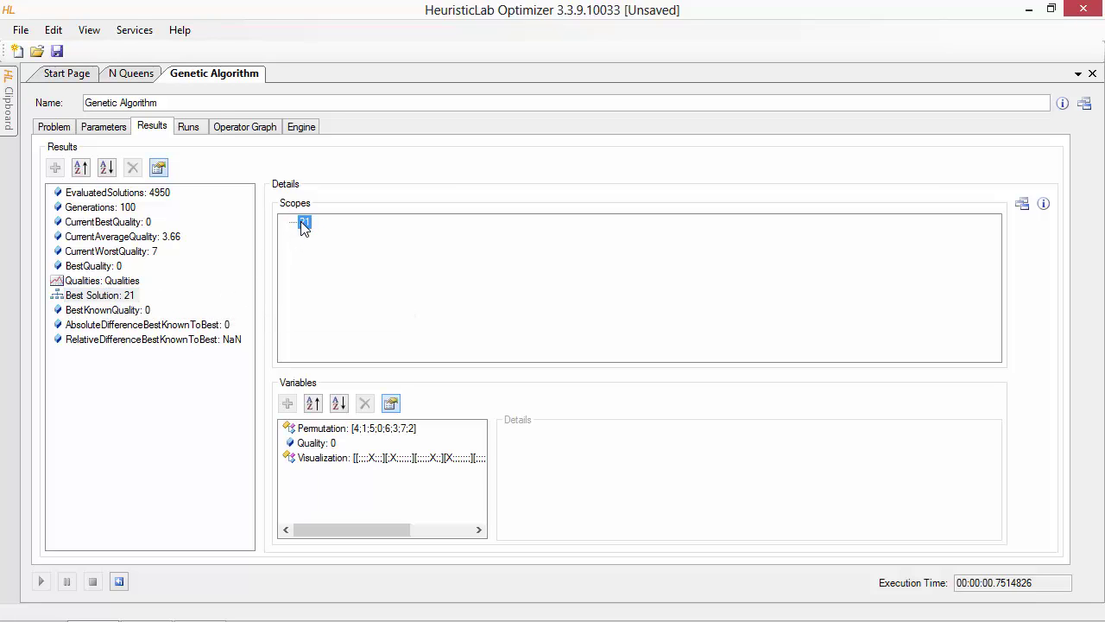
pyautogui.click(356, 459)
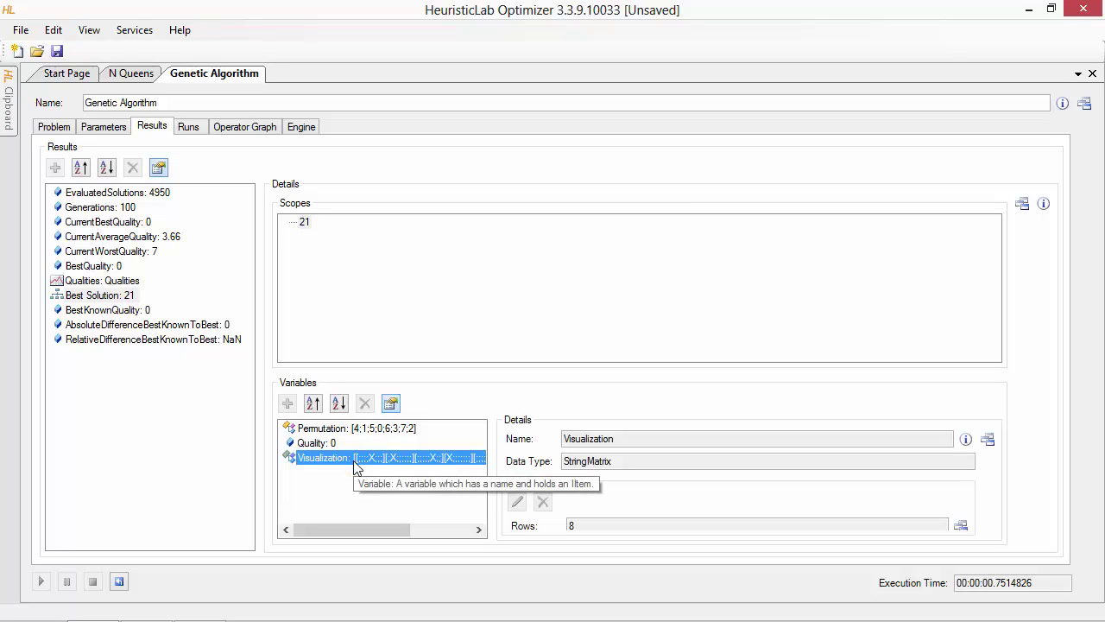
pyautogui.doubleClick(353, 460)
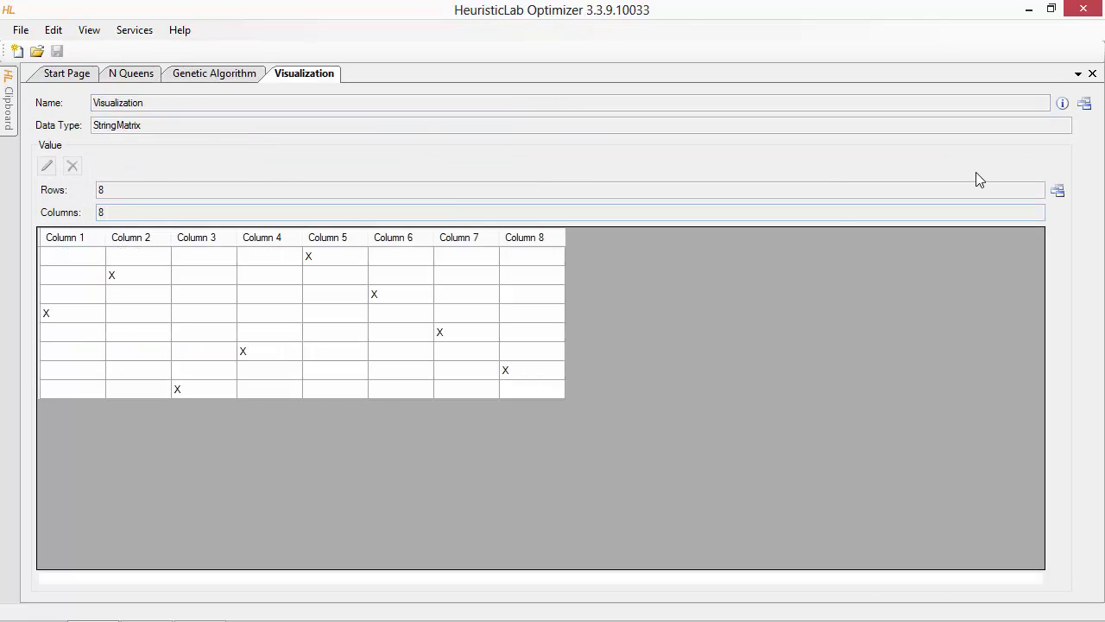
pyautogui.click(1092, 73)
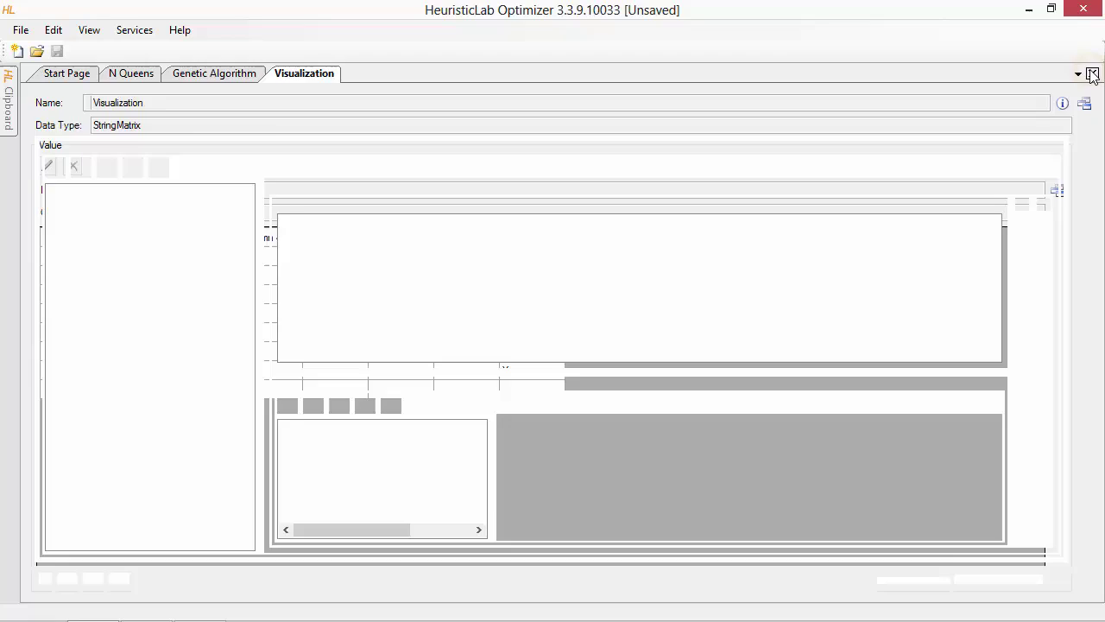